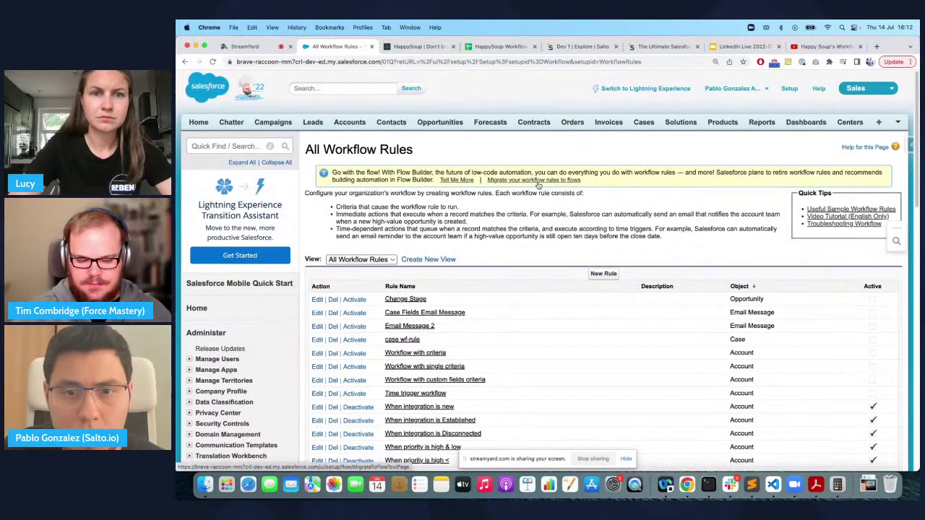
Step: Convert the "When integration is new" workflow rule with the Migrate to Flow tool and open the resulting flow in Flow Builder
{"action": "left_click", "coordinate": [539, 181]}
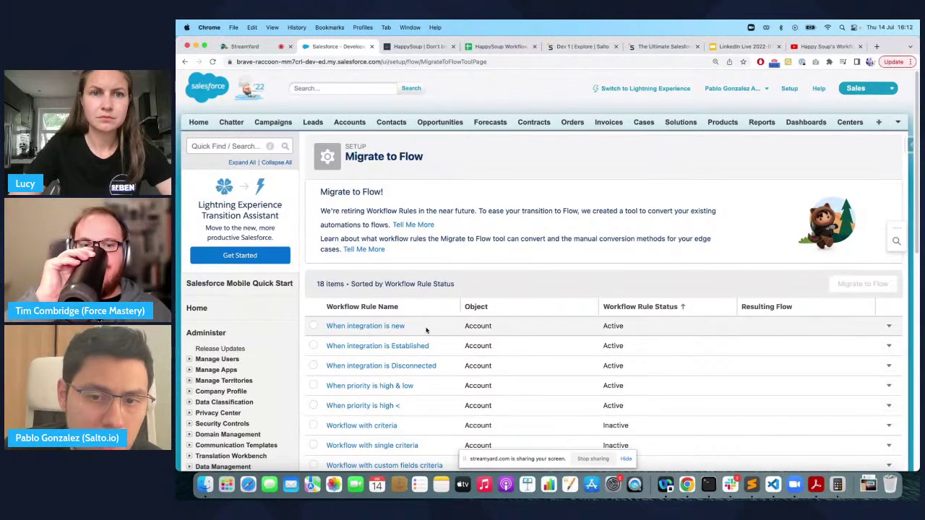
{"action": "scroll", "coordinate": [426, 330], "scroll_direction": "down", "scroll_amount": 2}
{"action": "scroll", "coordinate": [312, 304], "scroll_direction": "up", "scroll_amount": 1}
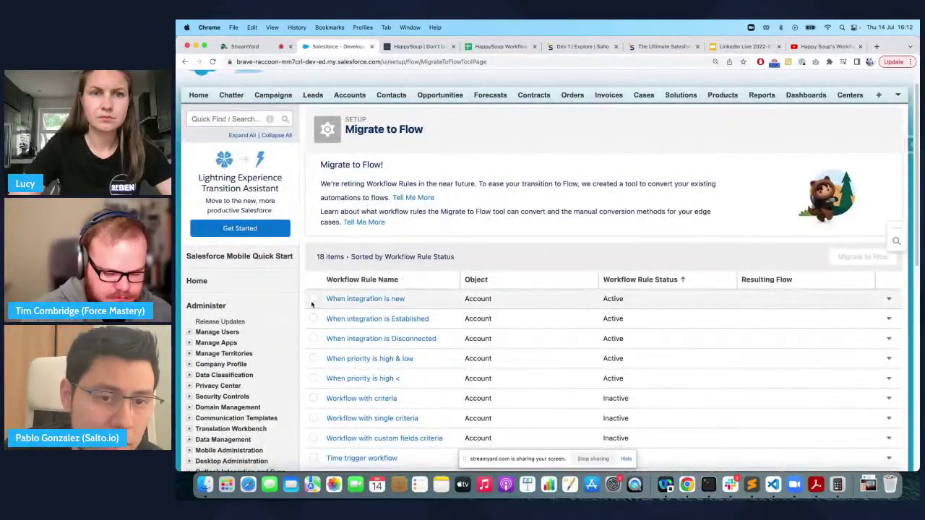
{"action": "left_click", "coordinate": [313, 299]}
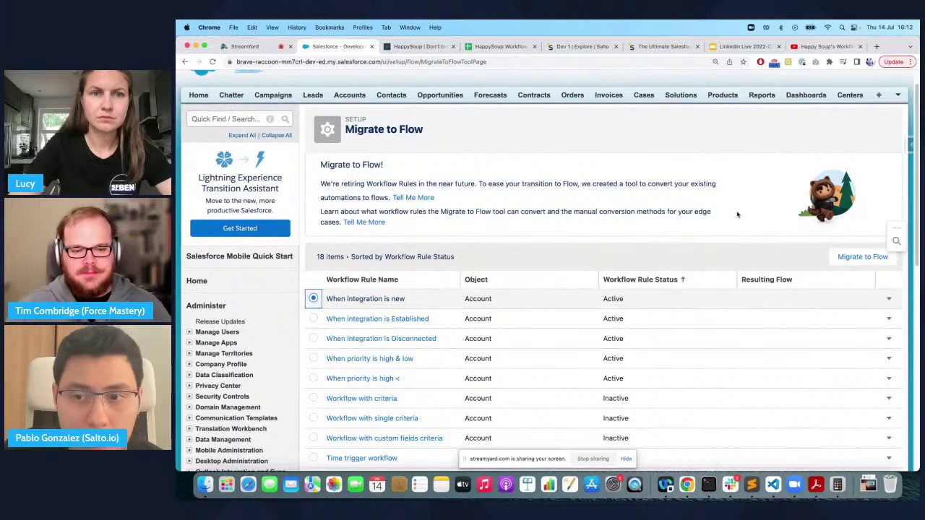
{"action": "left_click", "coordinate": [864, 257]}
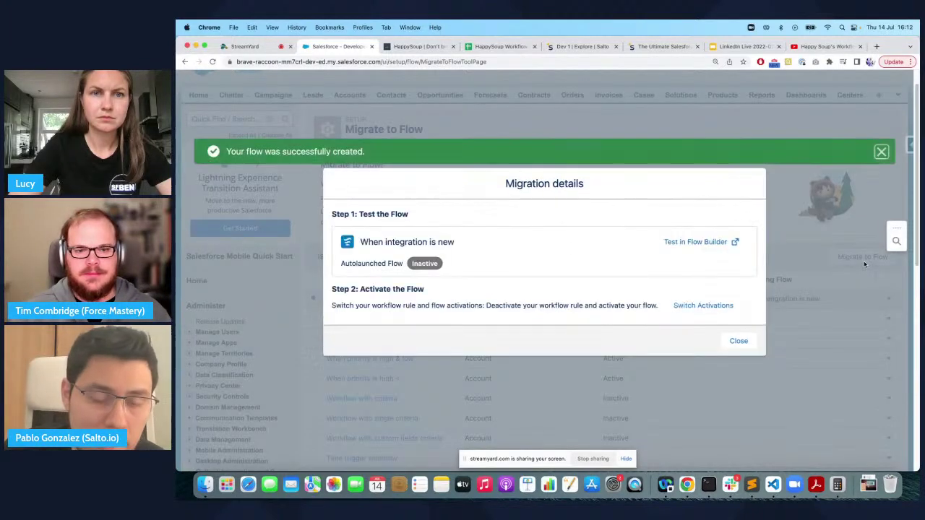
{"action": "left_click", "coordinate": [685, 245]}
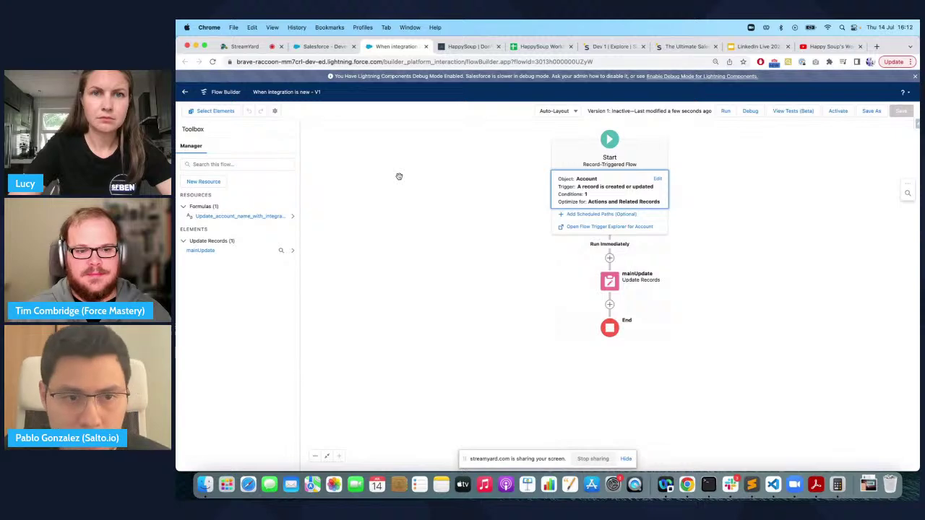
Step: Open the original "When integration is new" workflow rule from the migration list and examine its criteria and field update
{"action": "left_click", "coordinate": [323, 47]}
{"action": "left_click", "coordinate": [762, 155]}
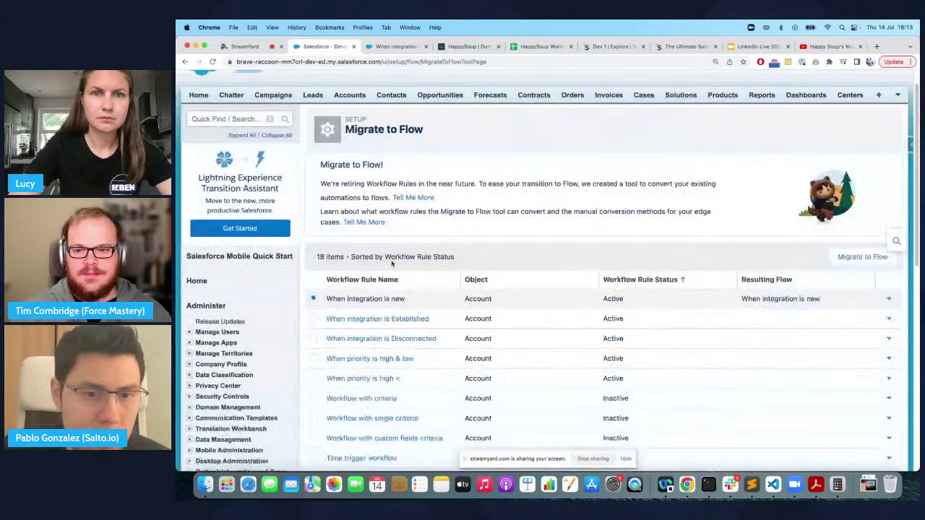
{"action": "left_click", "coordinate": [385, 299], "text": "super"}
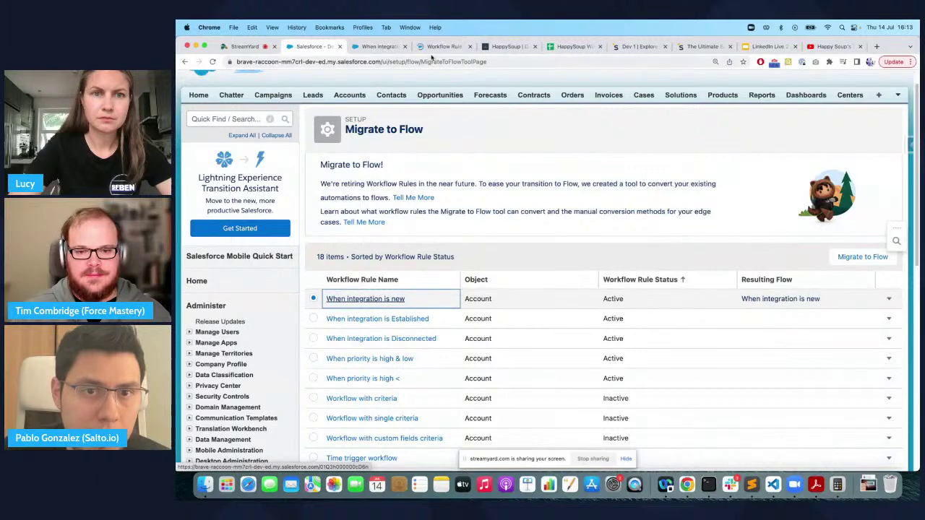
{"action": "left_click_drag", "start_coordinate": [440, 50], "coordinate": [380, 48]}
{"action": "scroll", "coordinate": [452, 205], "scroll_direction": "down", "scroll_amount": 1}
{"action": "scroll", "coordinate": [452, 204], "scroll_direction": "down", "scroll_amount": 1}
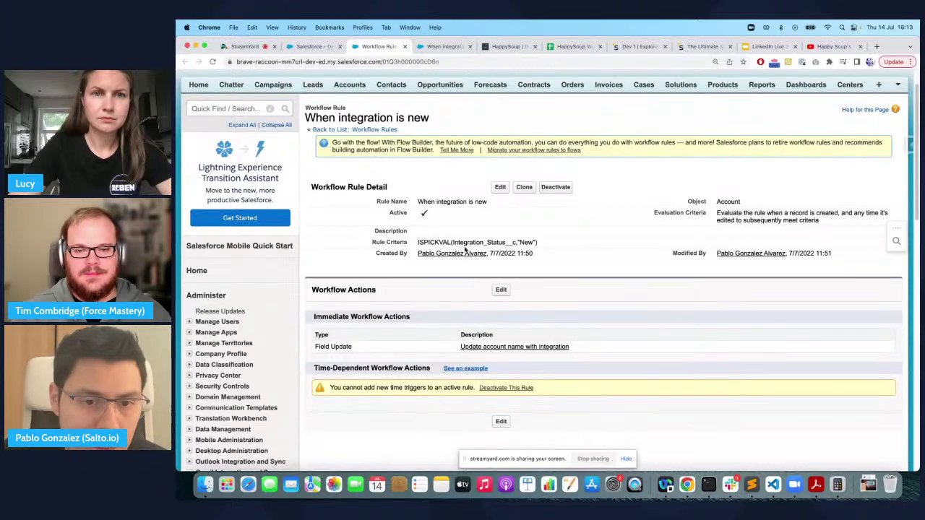
{"action": "left_click", "coordinate": [483, 348]}
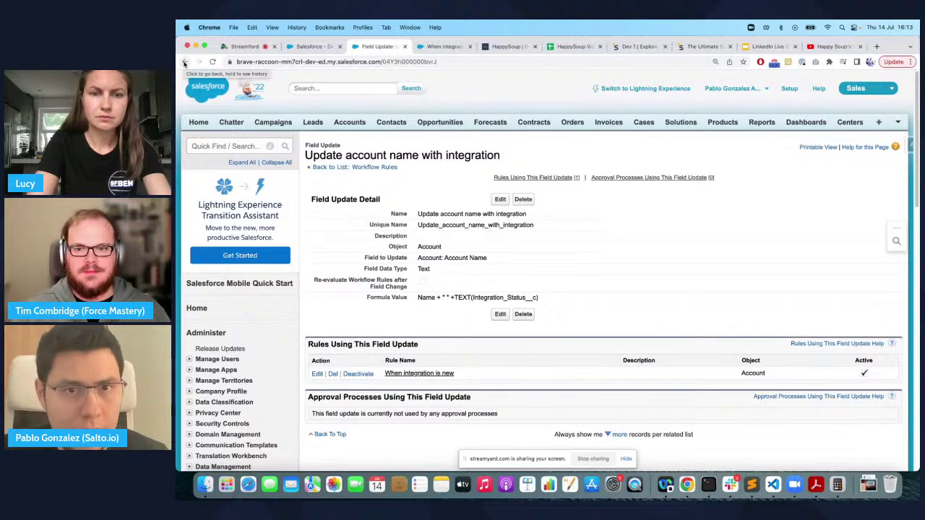
Step: Examine the migrated flow's start configuration in Flow Builder, including its trigger and entry condition formula
{"action": "left_click", "coordinate": [431, 46]}
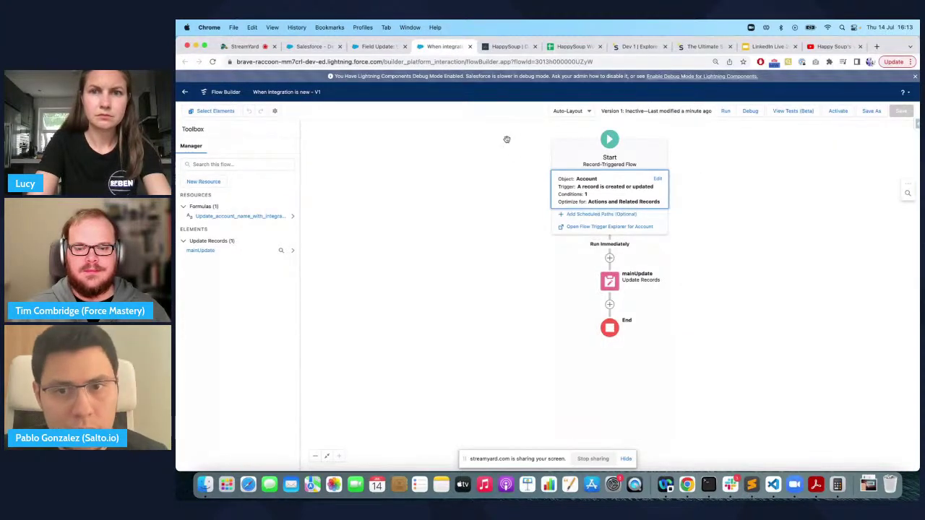
{"action": "key", "text": "super+equal"}
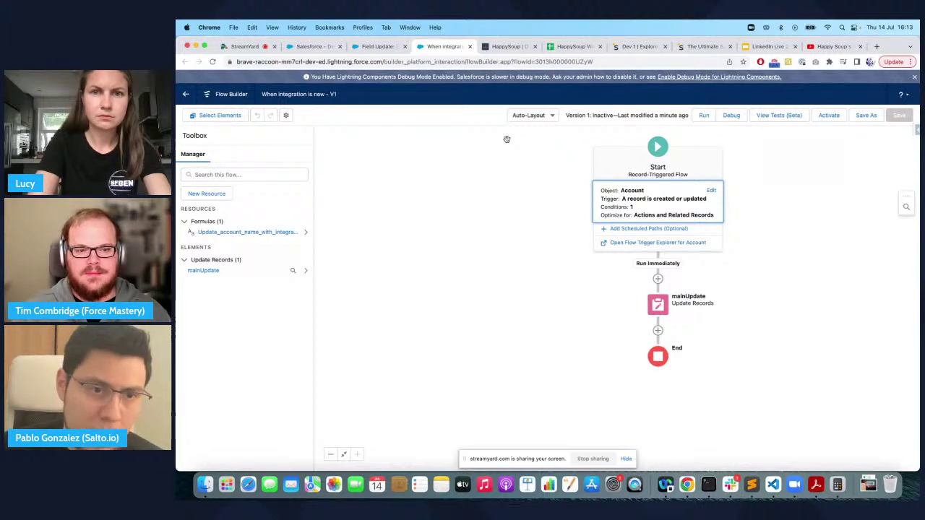
{"action": "left_click", "coordinate": [711, 191]}
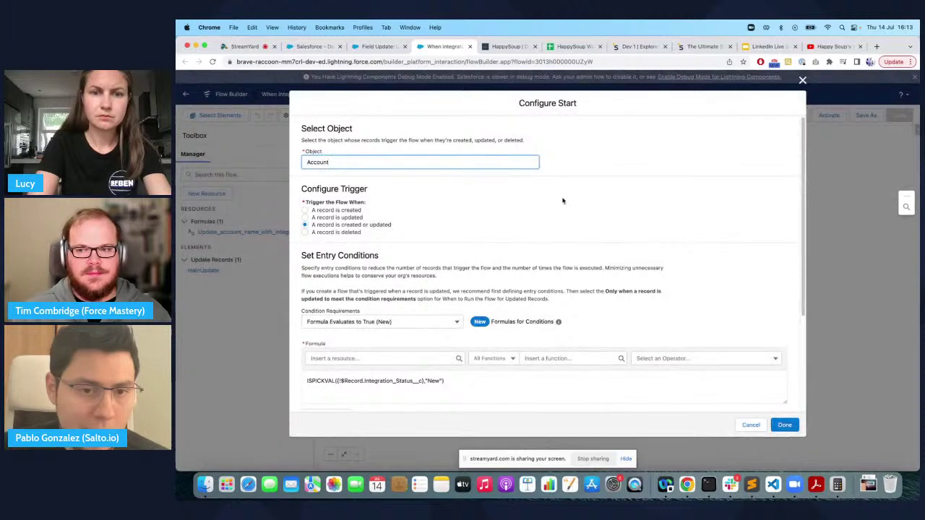
{"action": "scroll", "coordinate": [562, 201], "scroll_direction": "down", "scroll_amount": 2}
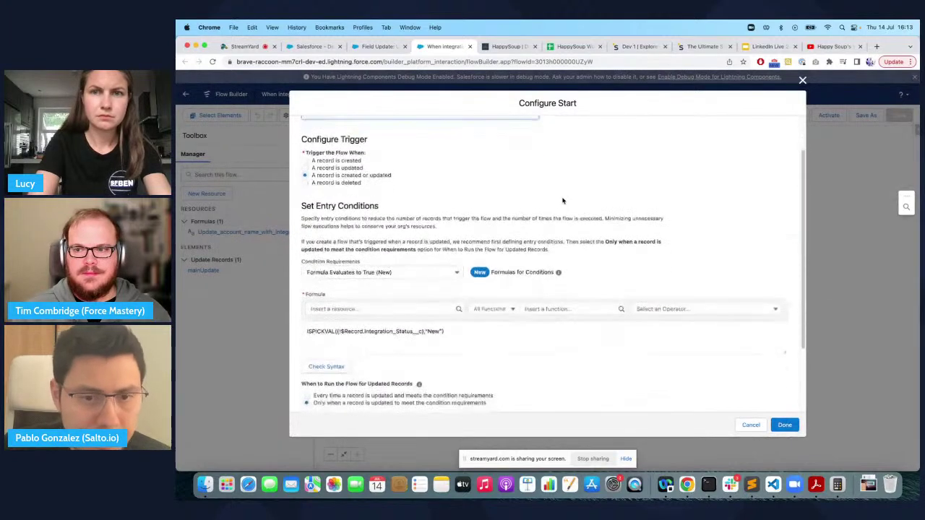
{"action": "left_click", "coordinate": [457, 329]}
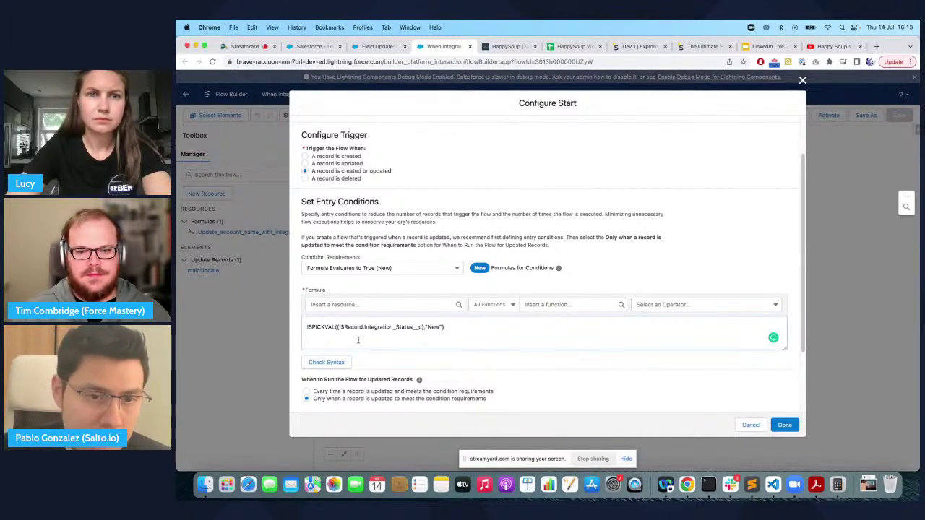
{"action": "left_click", "coordinate": [420, 327]}
{"action": "type", "text": "c"}
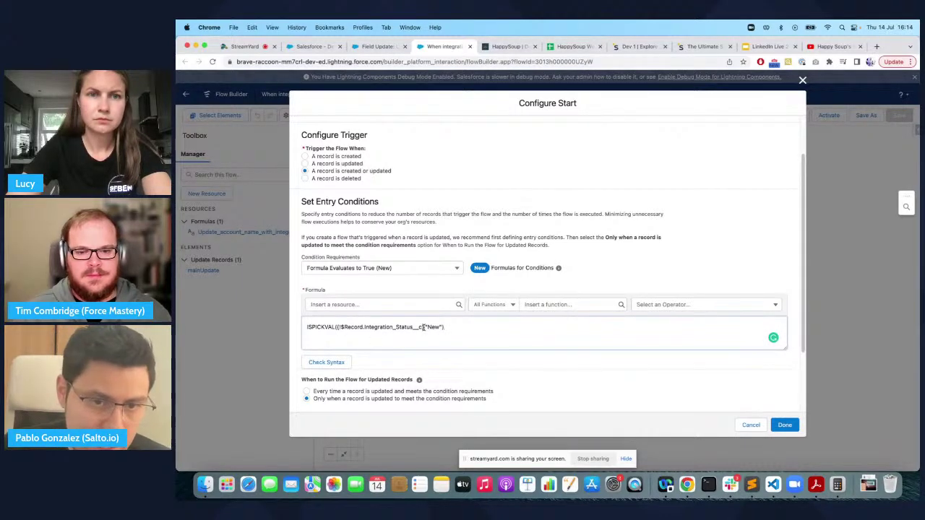
{"action": "triple_click", "coordinate": [354, 328]}
{"action": "left_click", "coordinate": [354, 327]}
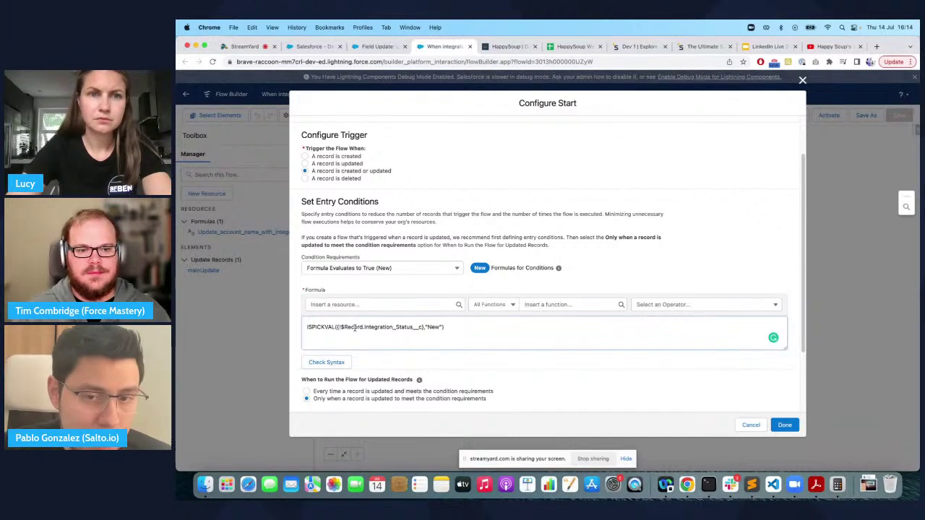
{"action": "left_click", "coordinate": [802, 81]}
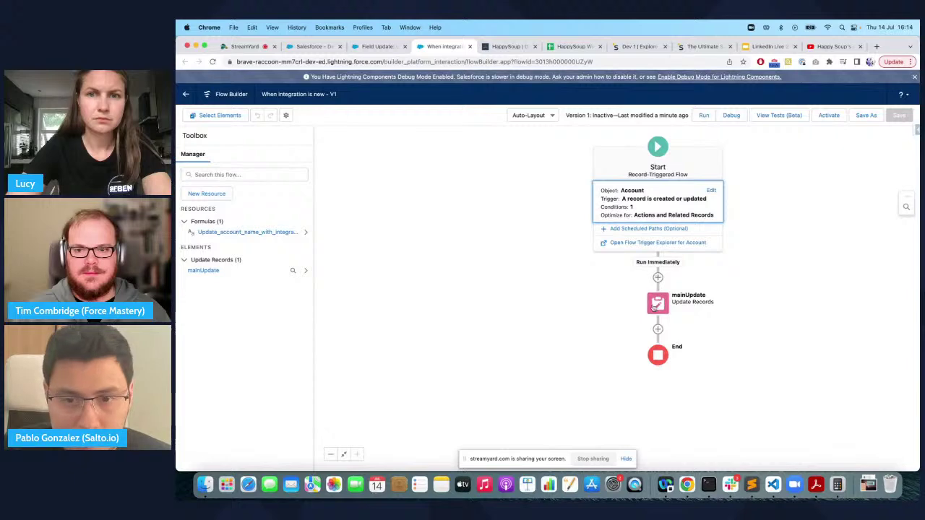
Step: Inspect the flow's mainUpdate element and the formula resource that supplies the account name value
{"action": "double_click", "coordinate": [658, 304]}
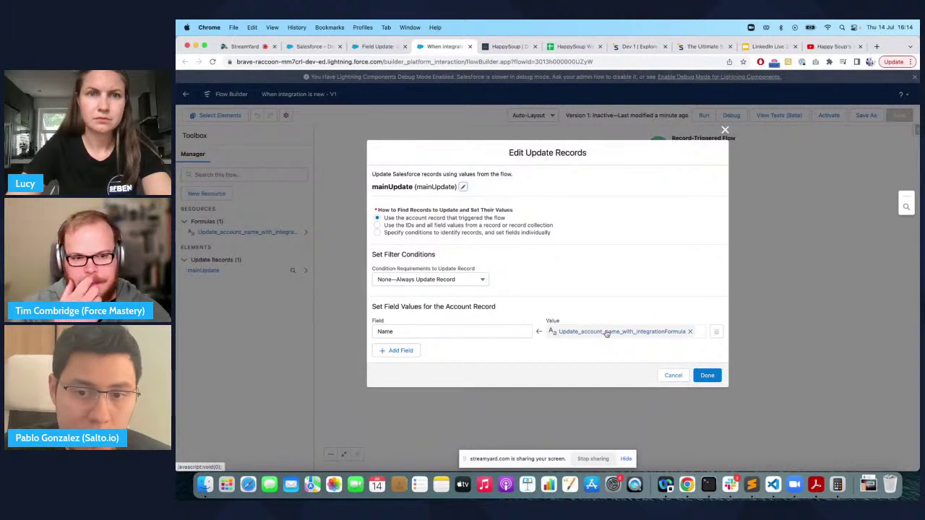
{"action": "left_click", "coordinate": [706, 375]}
{"action": "left_click", "coordinate": [287, 232]}
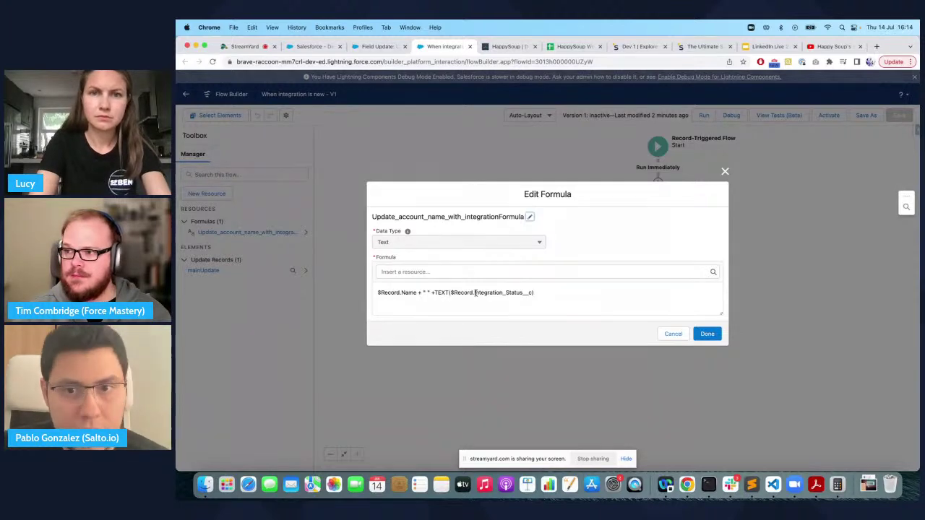
{"action": "left_click", "coordinate": [672, 335]}
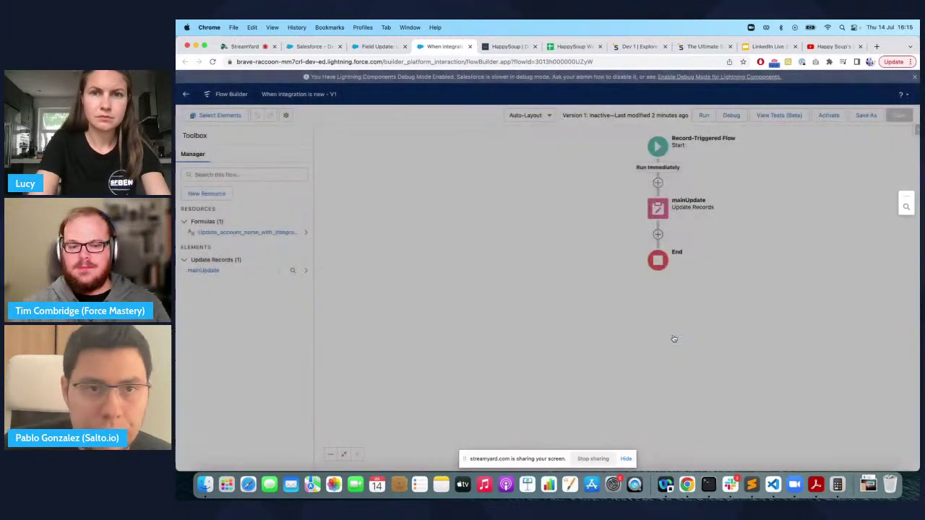
Step: Revisit the original "When integration is new" rule and its "Update account name with integration" field update for comparison
{"action": "left_click", "coordinate": [370, 47]}
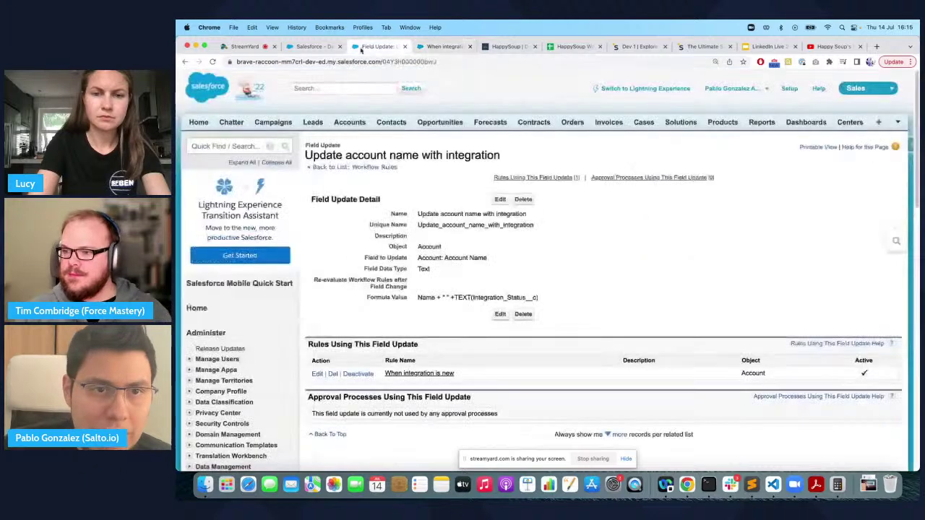
{"action": "left_click", "coordinate": [311, 46]}
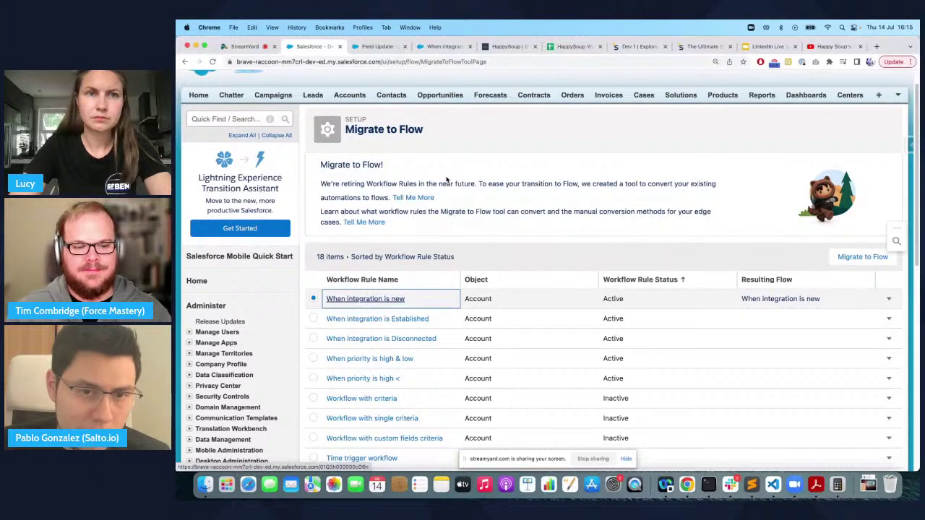
{"action": "key", "text": "ctrl+Tab"}
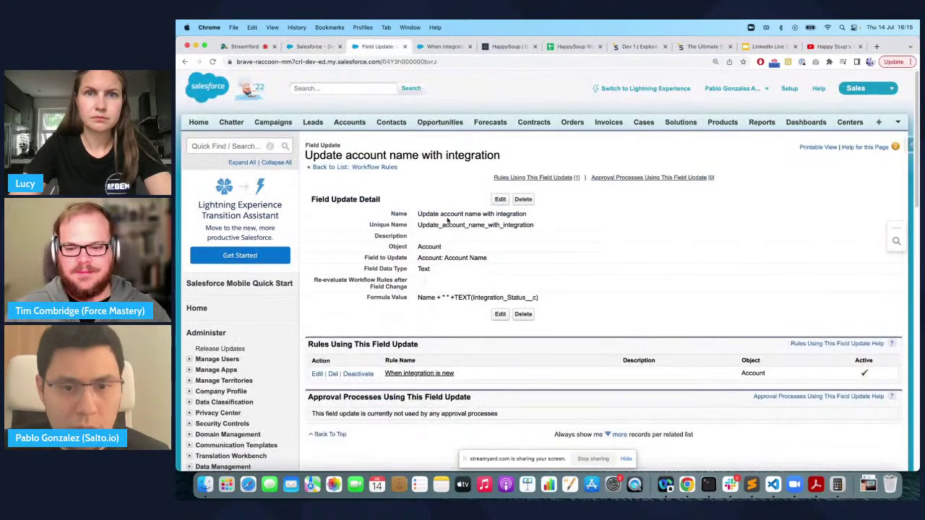
{"action": "left_click", "coordinate": [437, 374]}
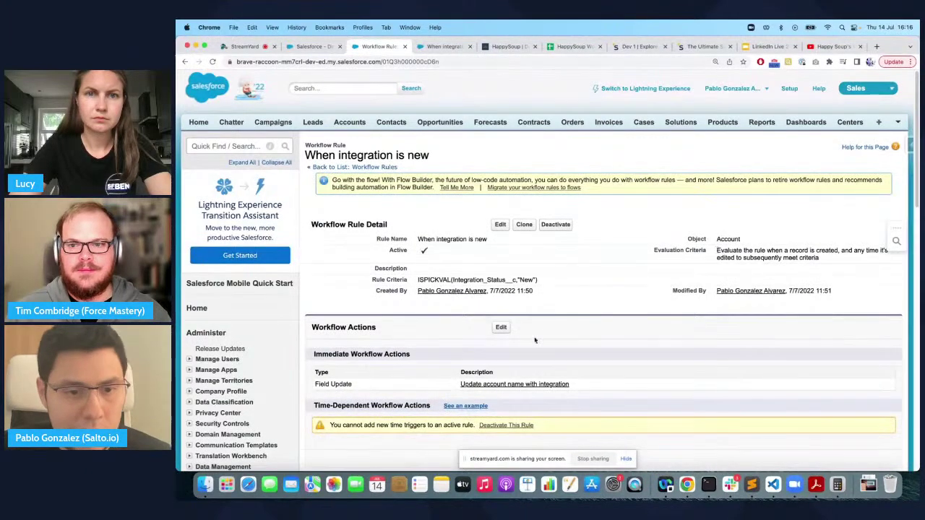
{"action": "left_click", "coordinate": [501, 385]}
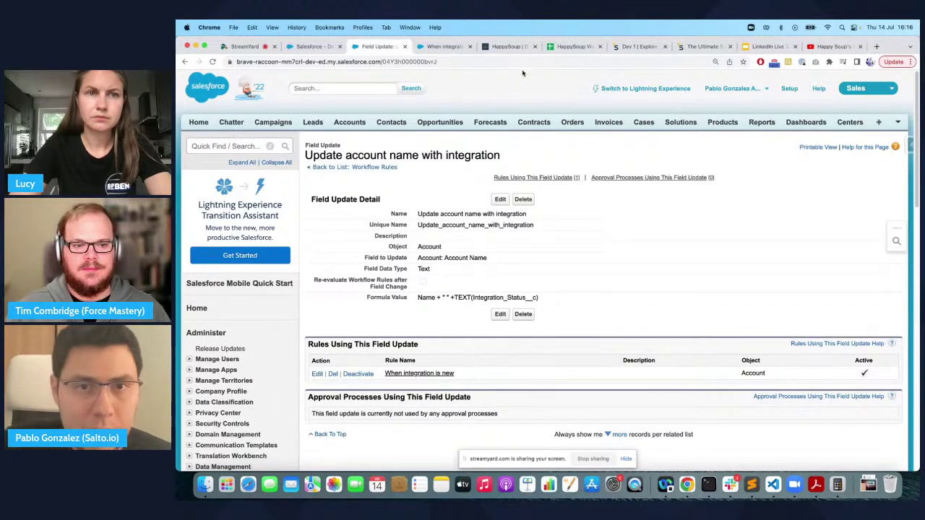
Step: Switch to HappySoup.io, accept its privacy policy and log in with Salesforce using the Production login type
{"action": "left_click", "coordinate": [499, 47]}
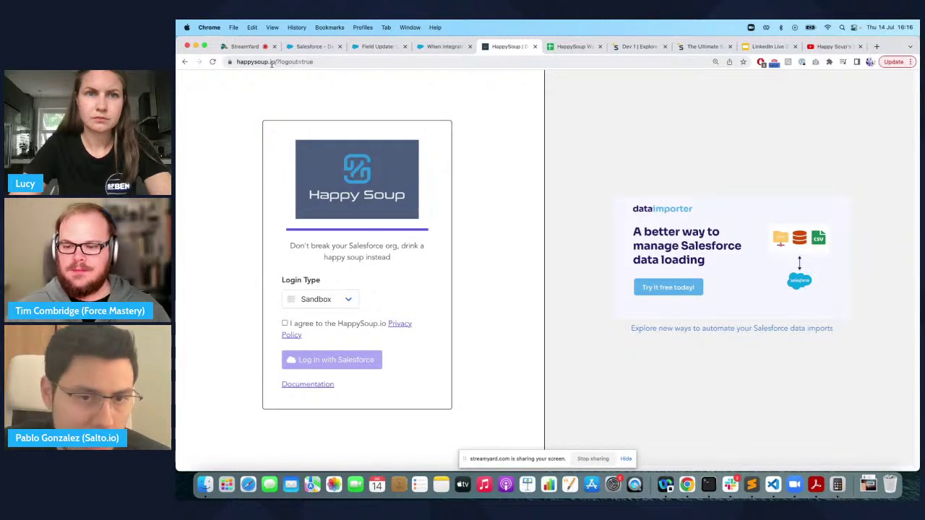
{"action": "left_click", "coordinate": [337, 298]}
{"action": "left_click", "coordinate": [337, 311]}
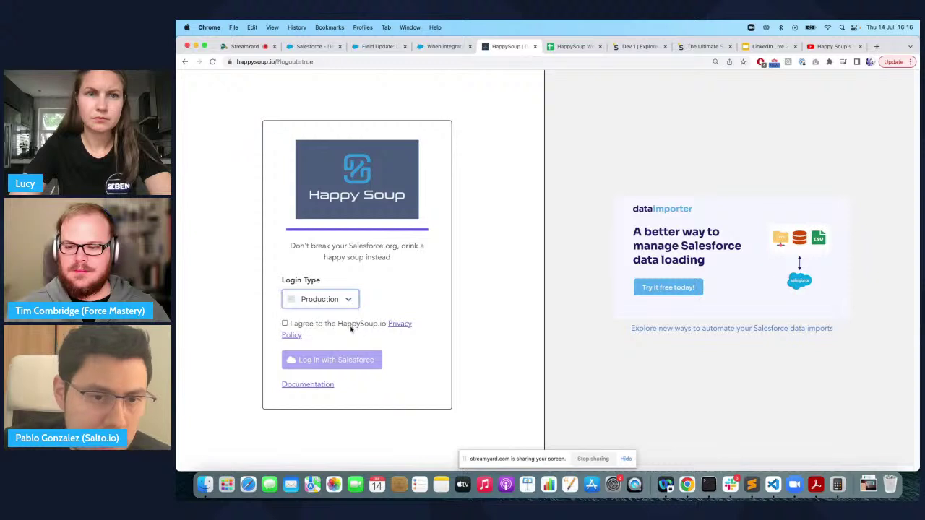
{"action": "left_click", "coordinate": [352, 329]}
{"action": "left_click", "coordinate": [349, 367]}
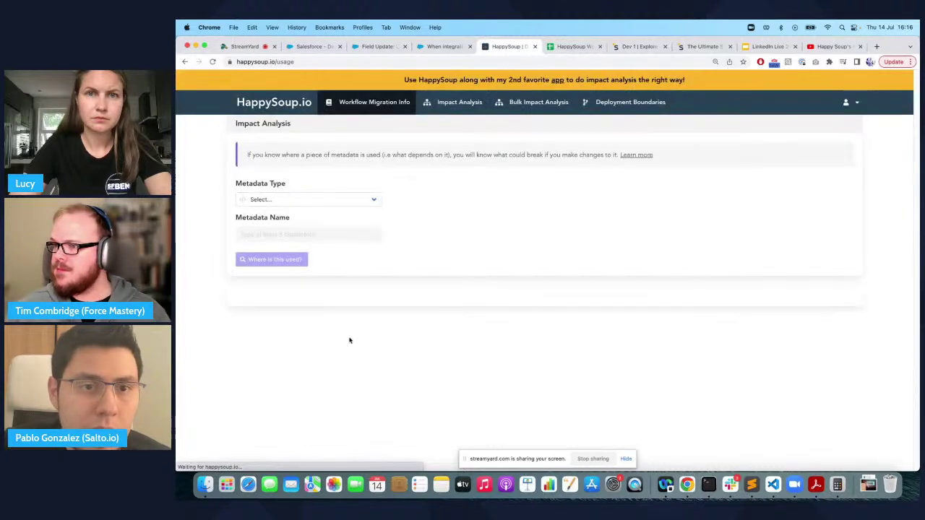
Step: Export the workflow migration info for the Account object, using the Objects & Custom Settings/Metadata Types category
{"action": "left_click", "coordinate": [377, 103]}
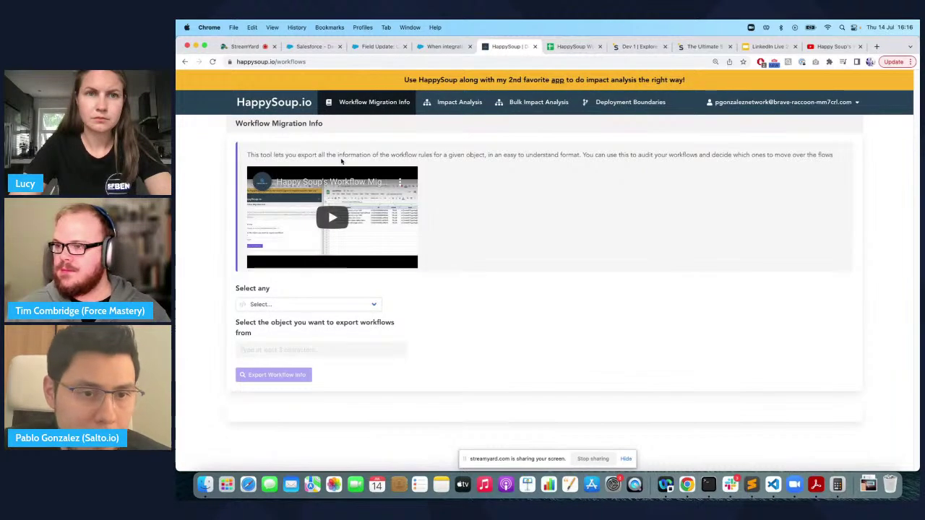
{"action": "left_click", "coordinate": [323, 304]}
{"action": "left_click", "coordinate": [323, 303]}
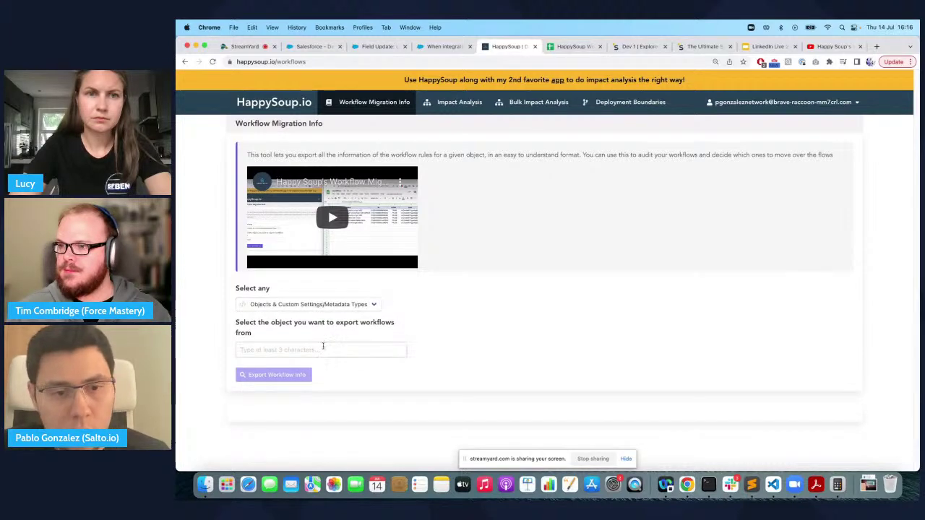
{"action": "left_click", "coordinate": [322, 351]}
{"action": "type", "text": "acco"}
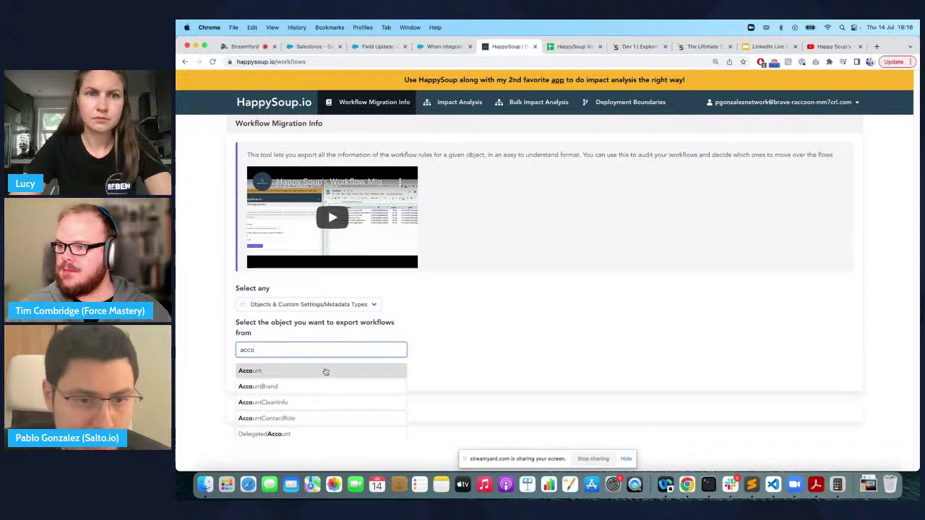
{"action": "left_click", "coordinate": [326, 372]}
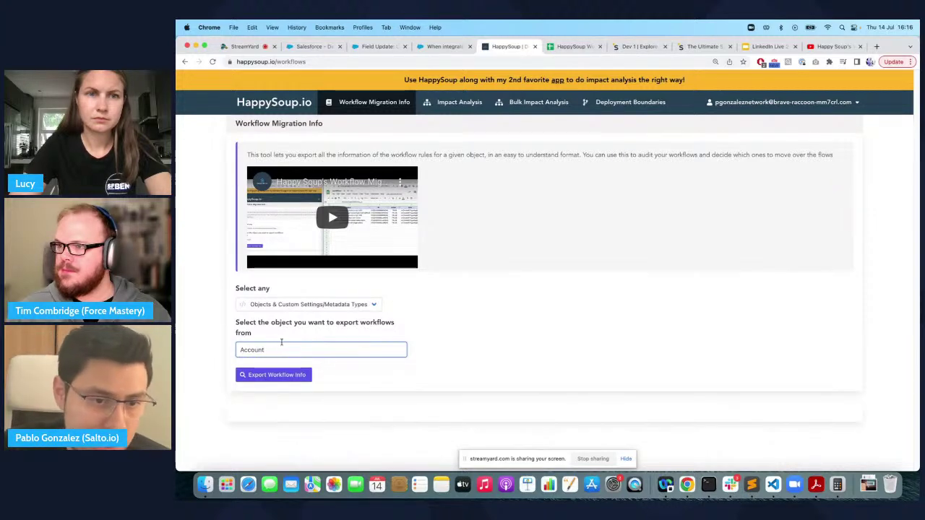
{"action": "left_click", "coordinate": [286, 374]}
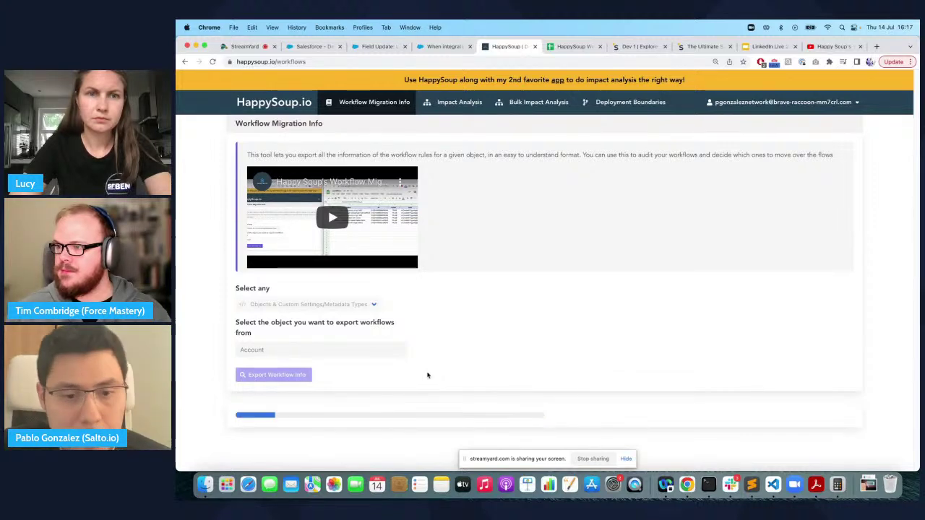
{"action": "scroll", "coordinate": [427, 375], "scroll_direction": "down", "scroll_amount": 2}
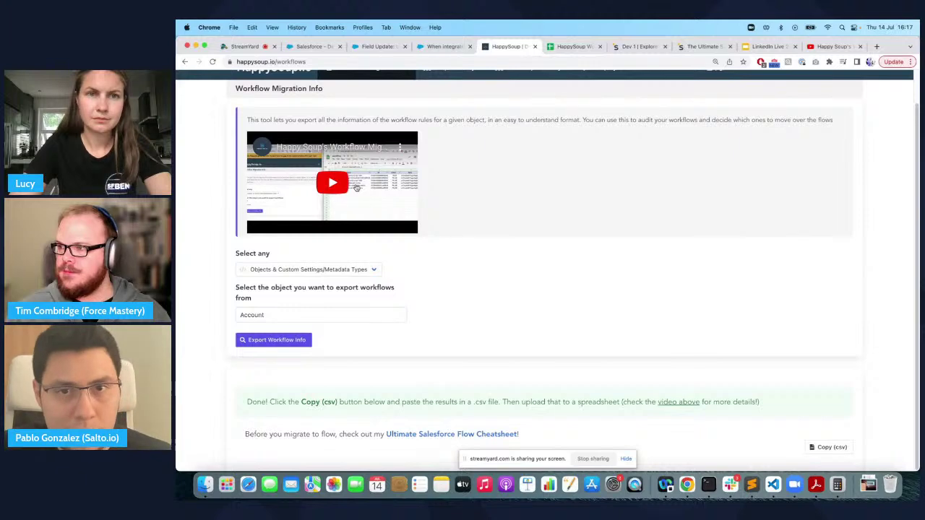
Step: Switch to the HappySoup Workflow Migration spreadsheet in Google Sheets and view the first columns of the exported rules
{"action": "left_click", "coordinate": [571, 46]}
{"action": "scroll", "coordinate": [462, 266], "scroll_direction": "left", "scroll_amount": 5}
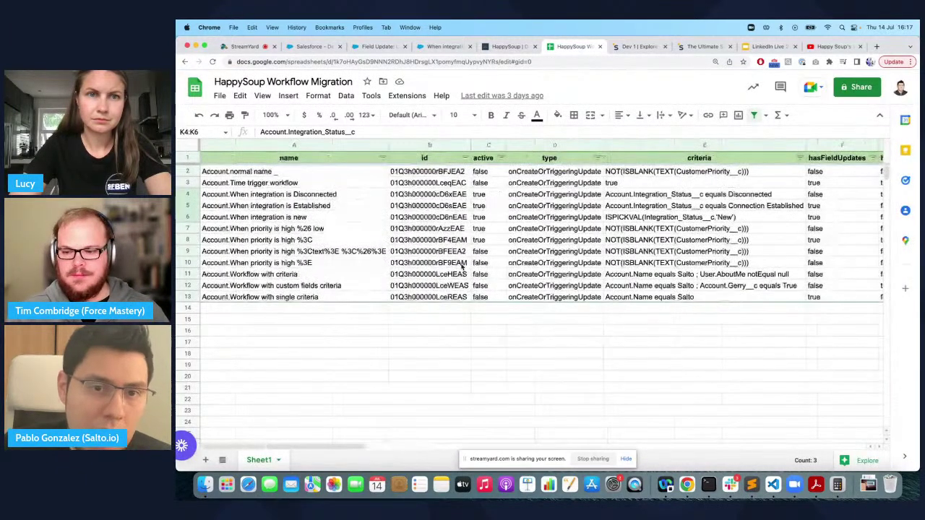
Step: Examine the exported rules' active status, criteria, action-type flags and field-usage columns across the sheet
{"action": "left_click", "coordinate": [478, 228]}
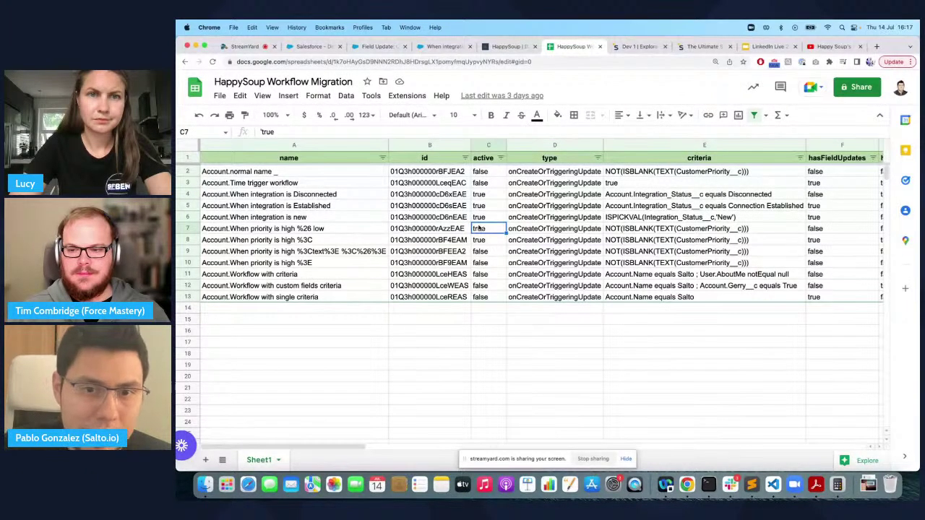
{"action": "scroll", "coordinate": [478, 228], "scroll_direction": "right", "scroll_amount": 4}
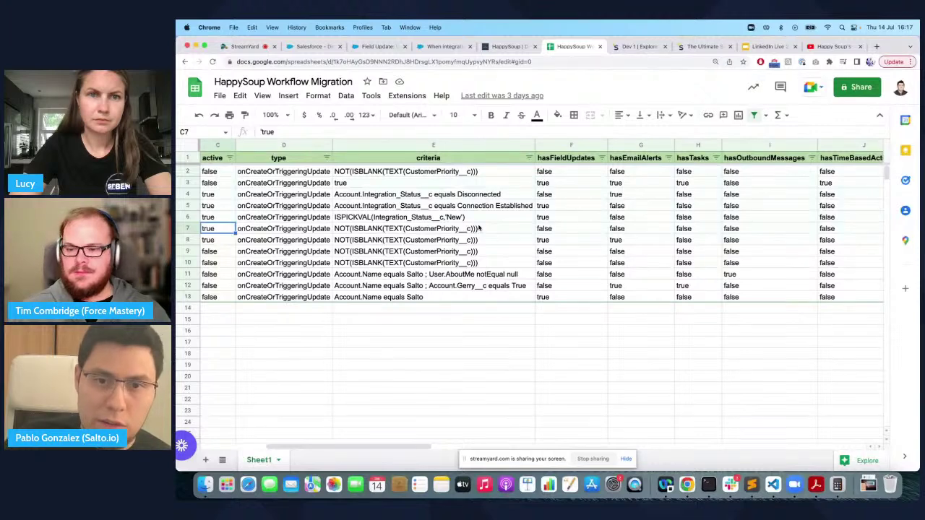
{"action": "scroll", "coordinate": [479, 228], "scroll_direction": "left", "scroll_amount": 5}
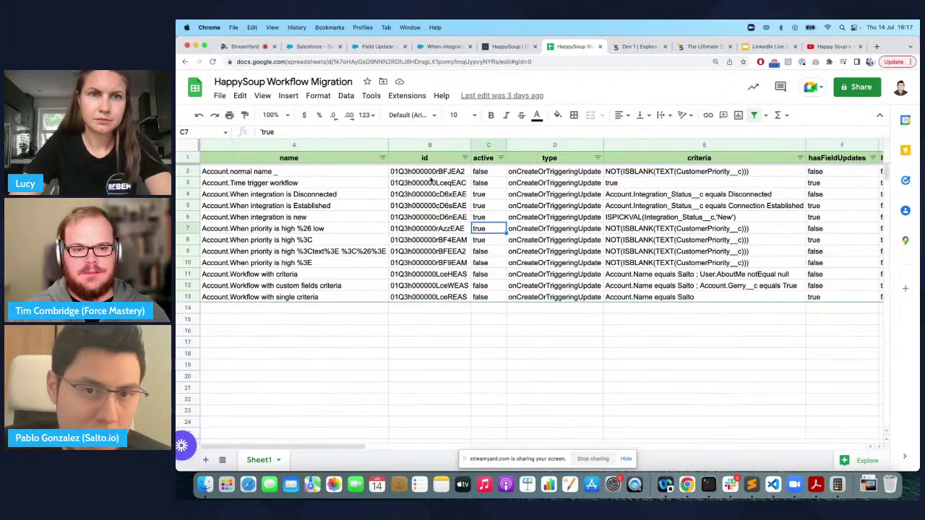
{"action": "scroll", "coordinate": [545, 225], "scroll_direction": "right", "scroll_amount": 5}
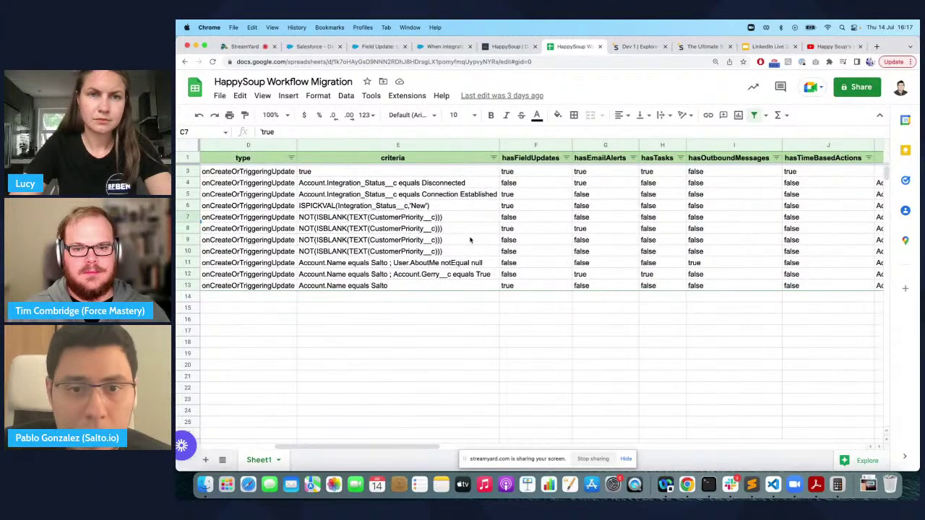
{"action": "scroll", "coordinate": [470, 240], "scroll_direction": "right", "scroll_amount": 5}
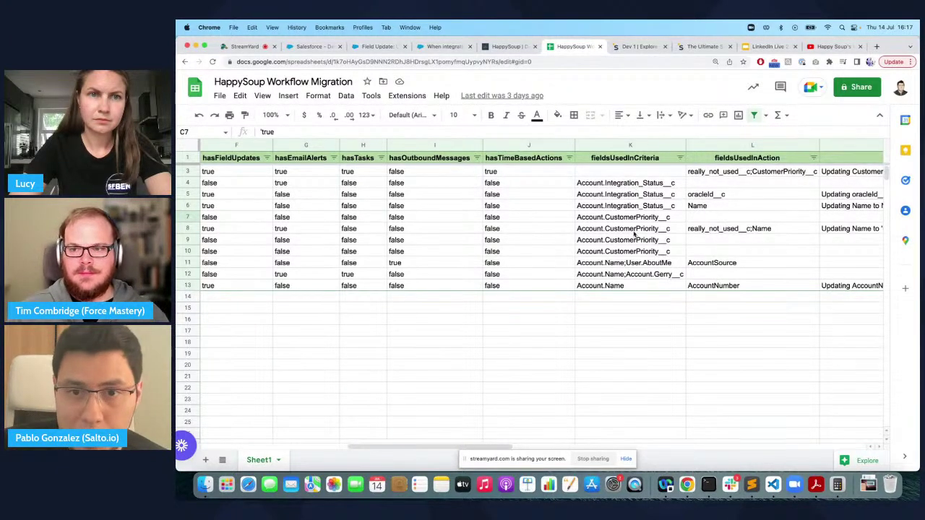
{"action": "scroll", "coordinate": [633, 238], "scroll_direction": "right", "scroll_amount": 10}
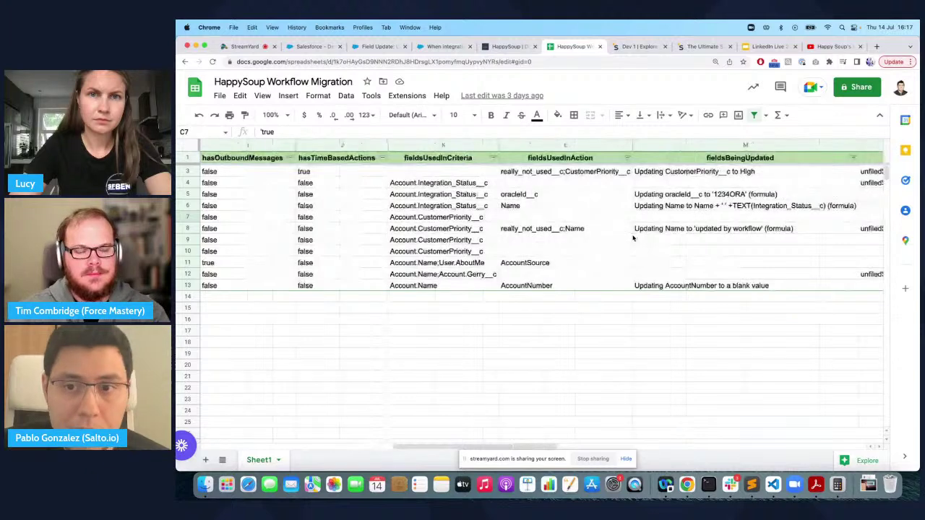
{"action": "scroll", "coordinate": [633, 238], "scroll_direction": "left", "scroll_amount": 5}
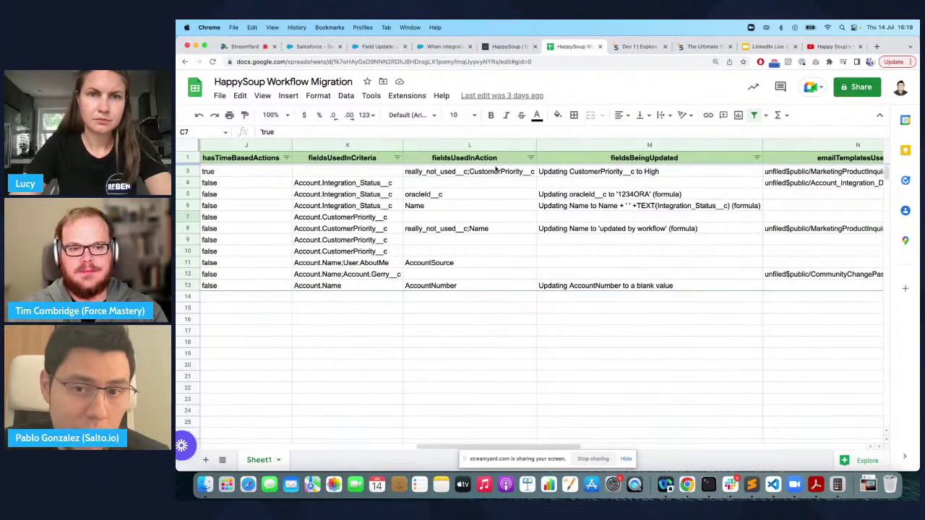
Step: Examine the fieldsUsedInAction and fieldsBeingUpdated entries, highlight row 6, and review the email template, recipient and endpoint URL columns
{"action": "left_click_drag", "start_coordinate": [494, 172], "coordinate": [487, 229]}
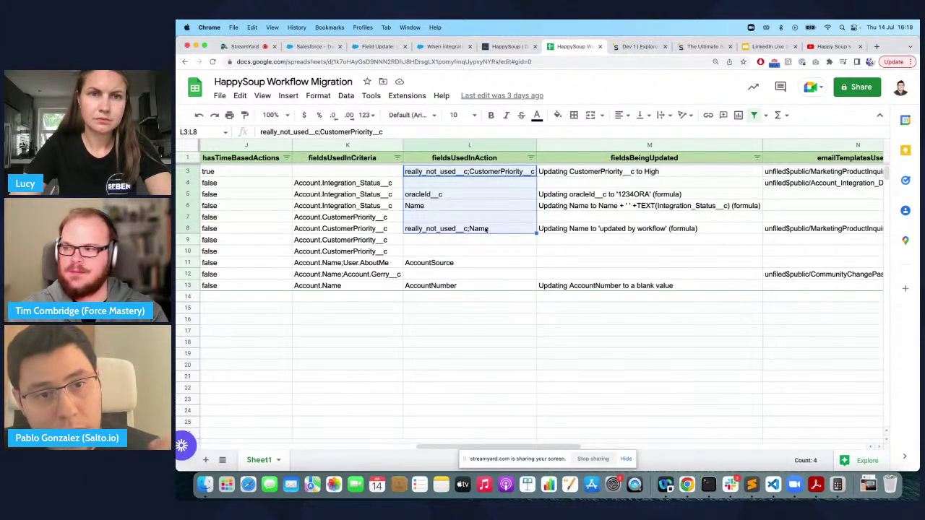
{"action": "left_click_drag", "start_coordinate": [611, 171], "coordinate": [612, 223]}
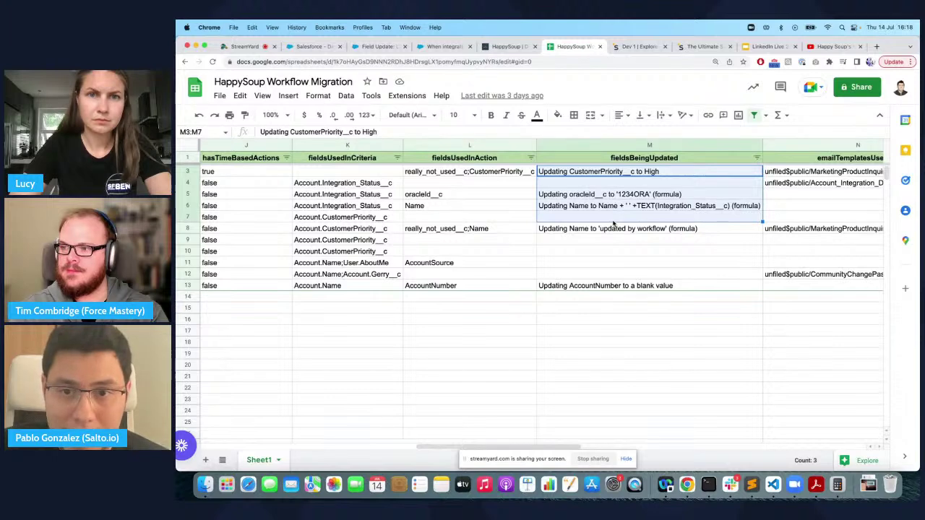
{"action": "left_click", "coordinate": [612, 224]}
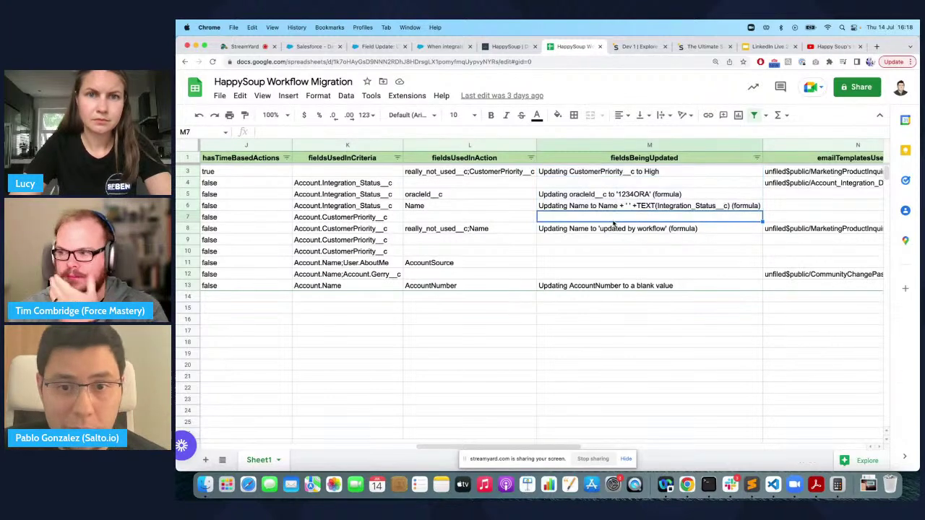
{"action": "left_click", "coordinate": [188, 206]}
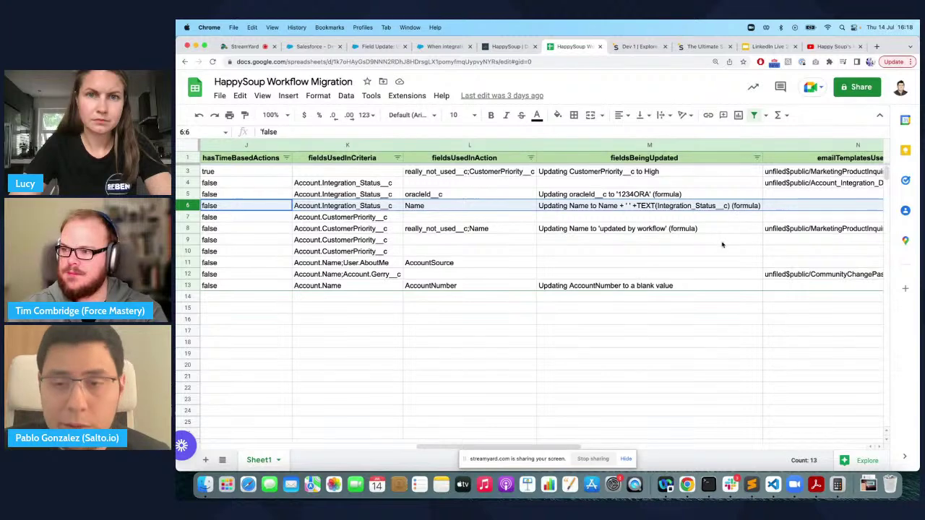
{"action": "scroll", "coordinate": [712, 254], "scroll_direction": "right", "scroll_amount": 5}
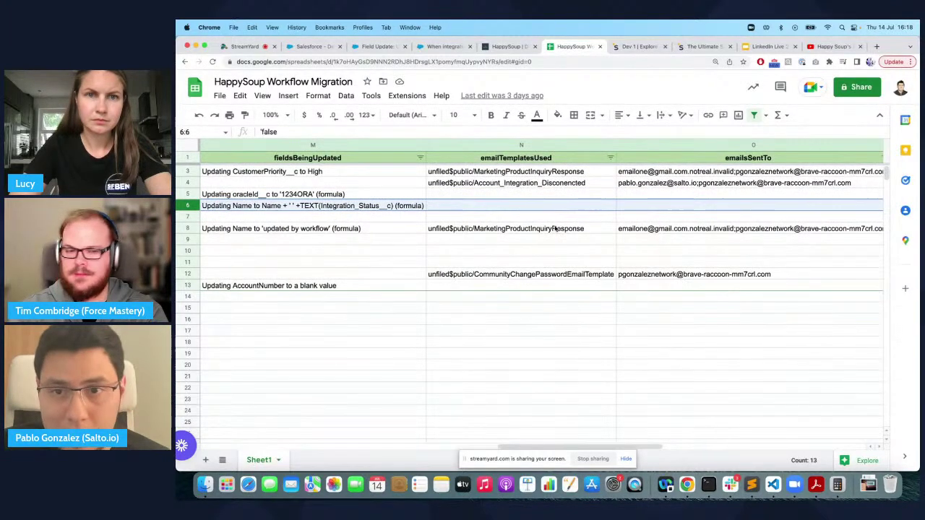
{"action": "scroll", "coordinate": [555, 228], "scroll_direction": "right", "scroll_amount": 3}
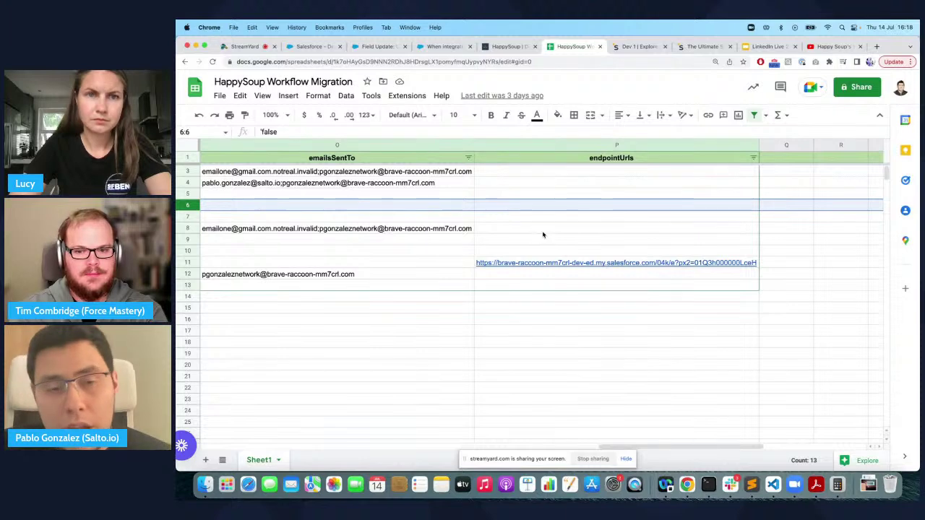
{"action": "scroll", "coordinate": [541, 231], "scroll_direction": "left", "scroll_amount": 10}
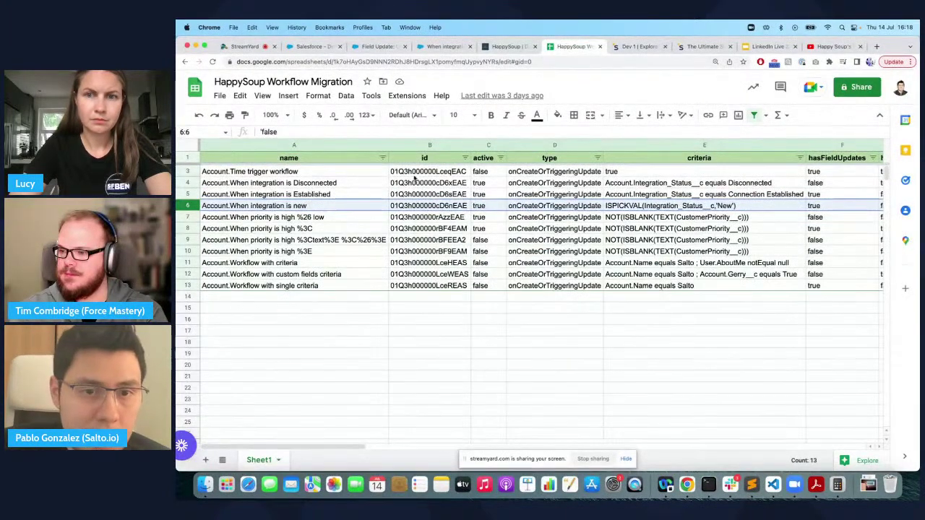
Step: Filter the rules to those with hasFieldUpdates true and hasEmailAlerts false
{"action": "left_click", "coordinate": [556, 238]}
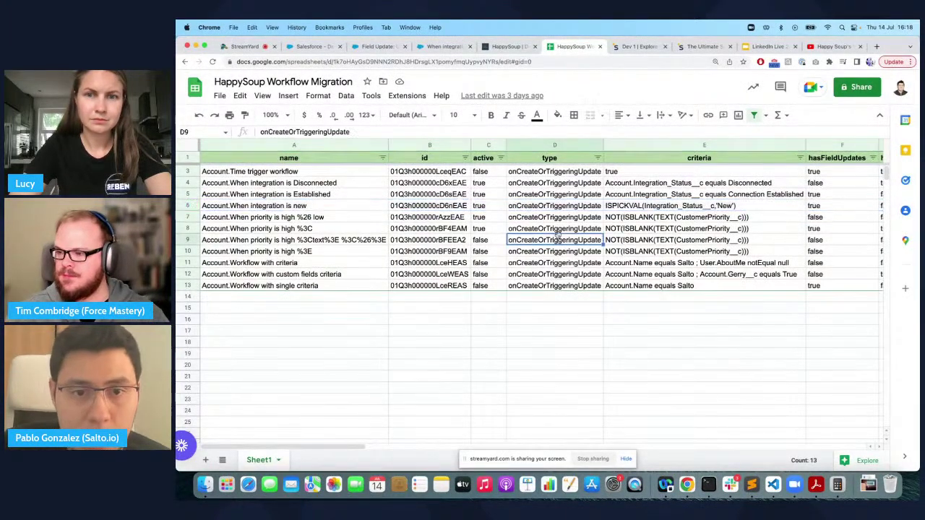
{"action": "scroll", "coordinate": [558, 235], "scroll_direction": "right", "scroll_amount": 4}
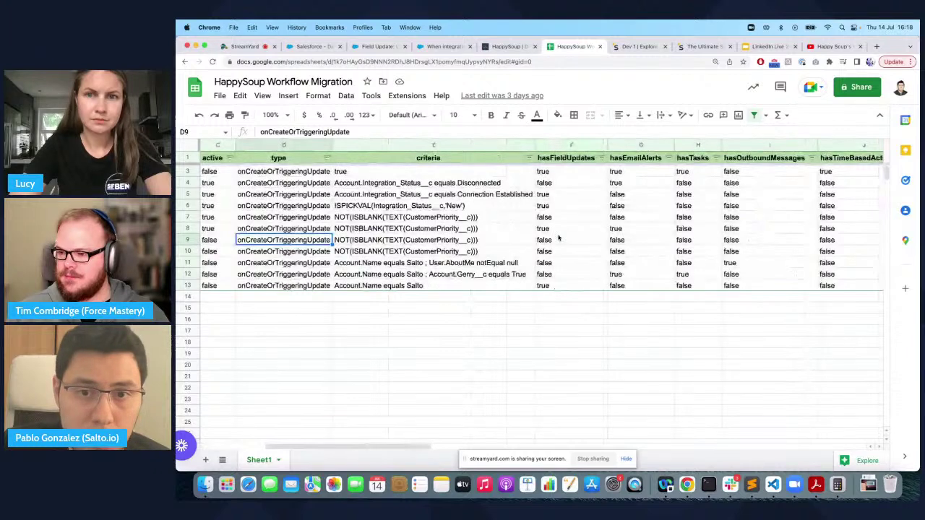
{"action": "left_click", "coordinate": [603, 158]}
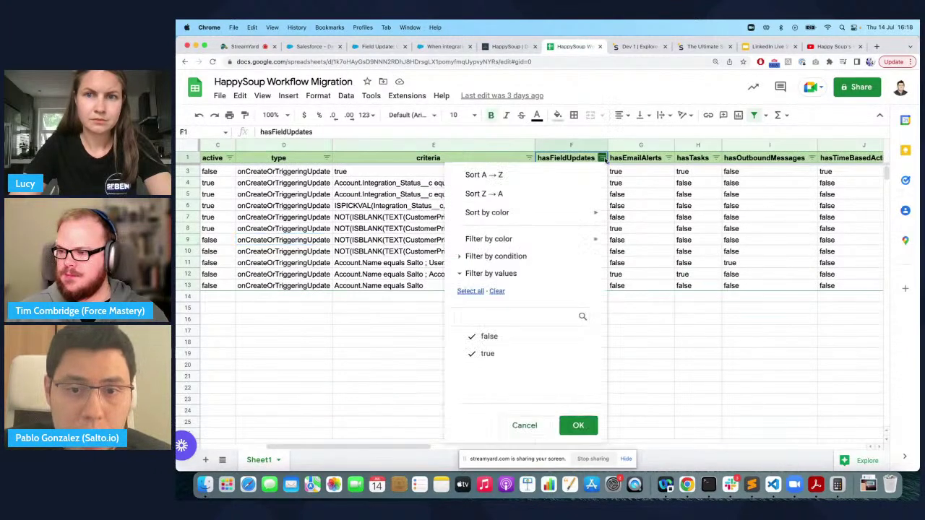
{"action": "left_click", "coordinate": [468, 338]}
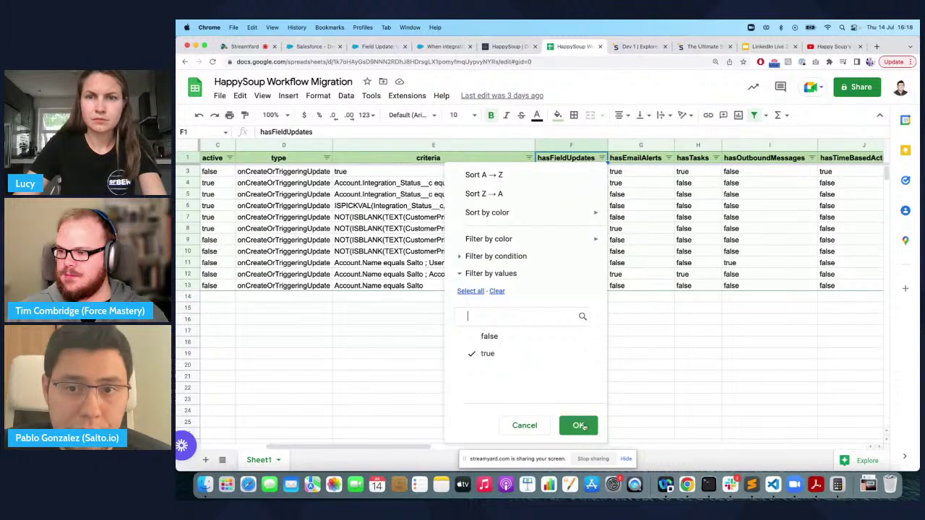
{"action": "left_click", "coordinate": [579, 425]}
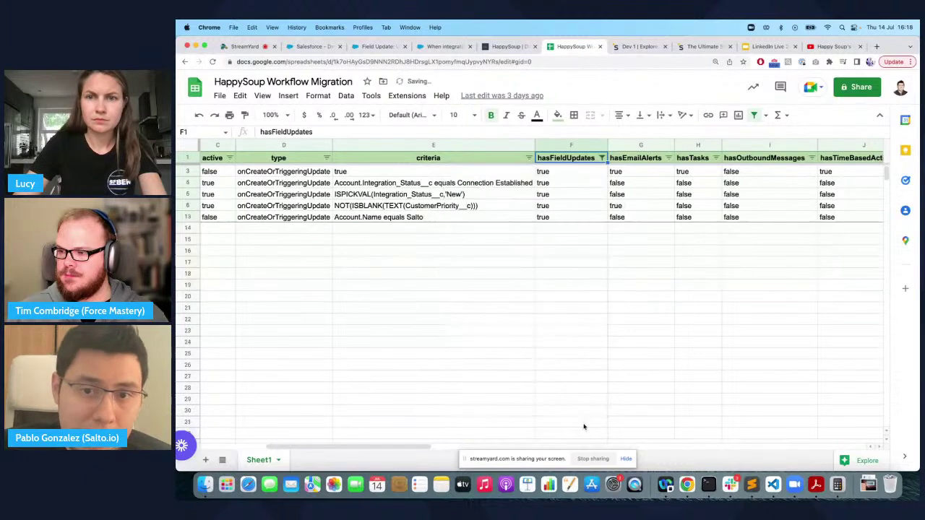
{"action": "left_click", "coordinate": [669, 158]}
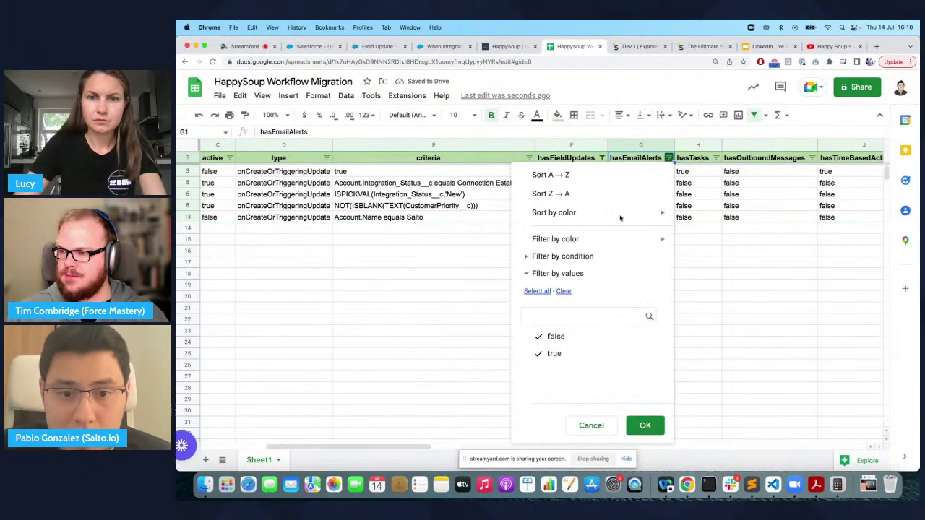
{"action": "left_click", "coordinate": [553, 353]}
{"action": "left_click", "coordinate": [645, 427]}
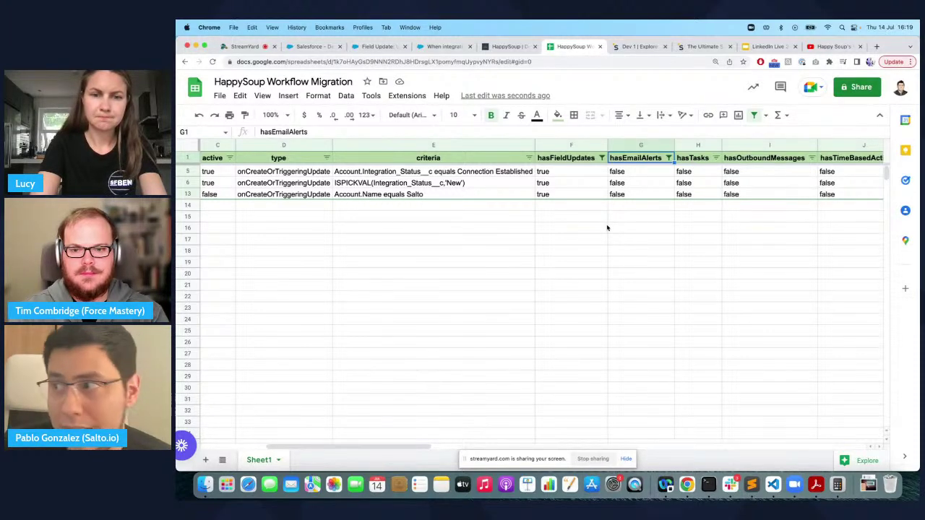
Step: Clear the hasFieldUpdates and hasEmailAlerts filters to include both true and false values again
{"action": "left_click", "coordinate": [602, 157]}
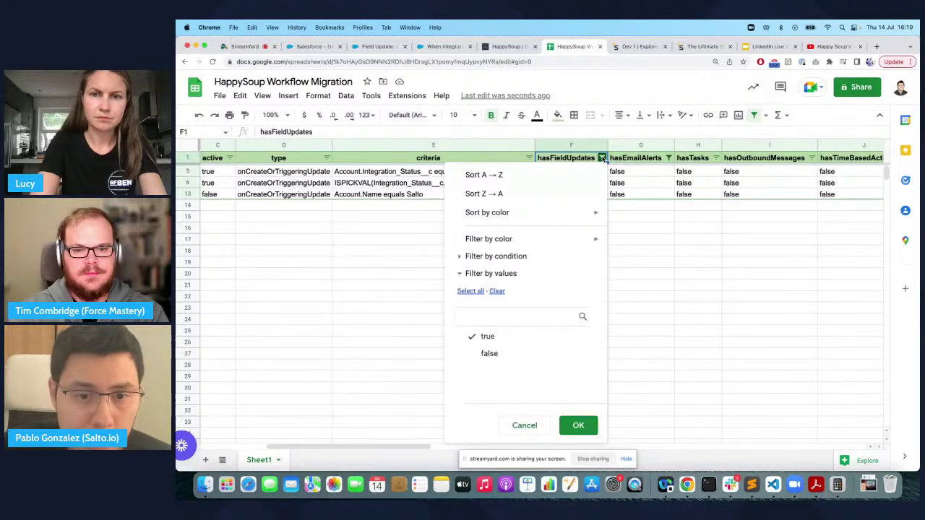
{"action": "left_click", "coordinate": [578, 425]}
{"action": "left_click", "coordinate": [669, 157]}
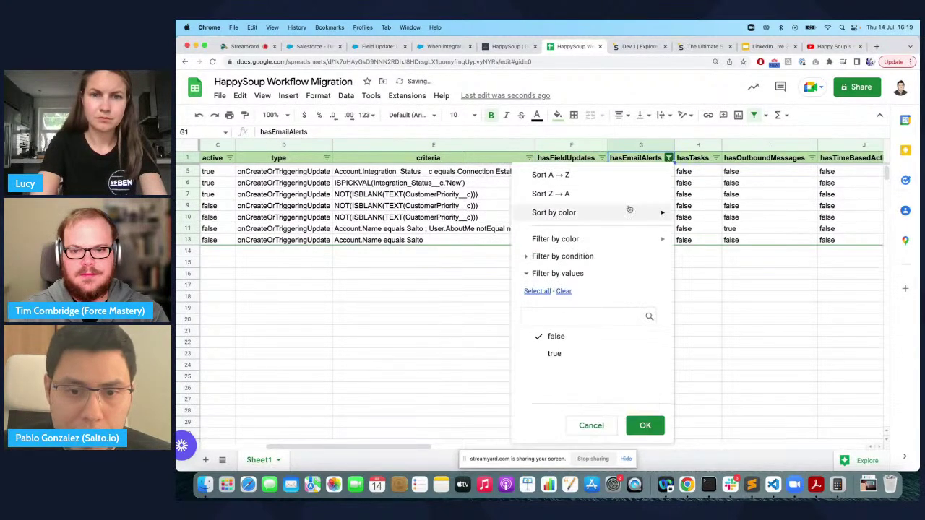
{"action": "left_click", "coordinate": [543, 354]}
{"action": "left_click", "coordinate": [646, 426]}
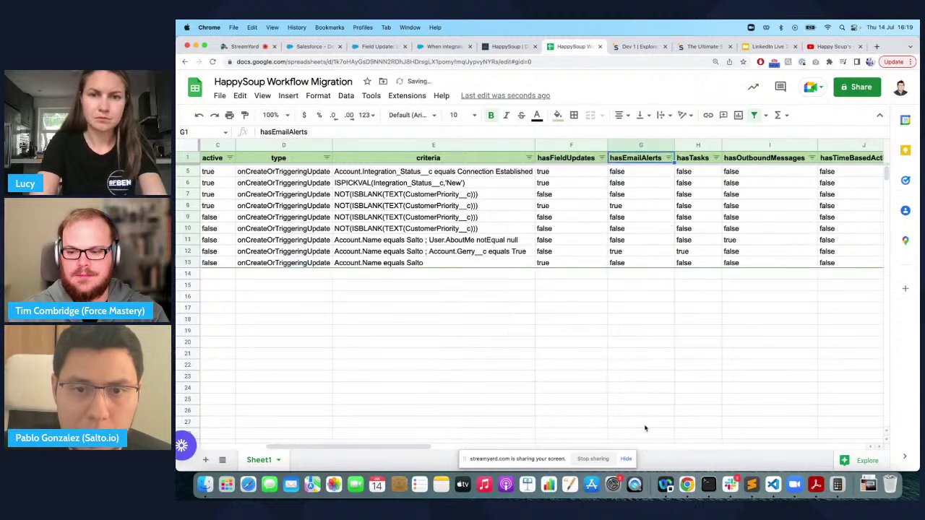
Step: Highlight the Account.Integration_Status__c entries K4:K6 under fieldsUsedInCriteria and check them against the "Update account name with integration" field update in Salesforce
{"action": "left_click", "coordinate": [525, 205]}
{"action": "scroll", "coordinate": [525, 205], "scroll_direction": "right", "scroll_amount": 5}
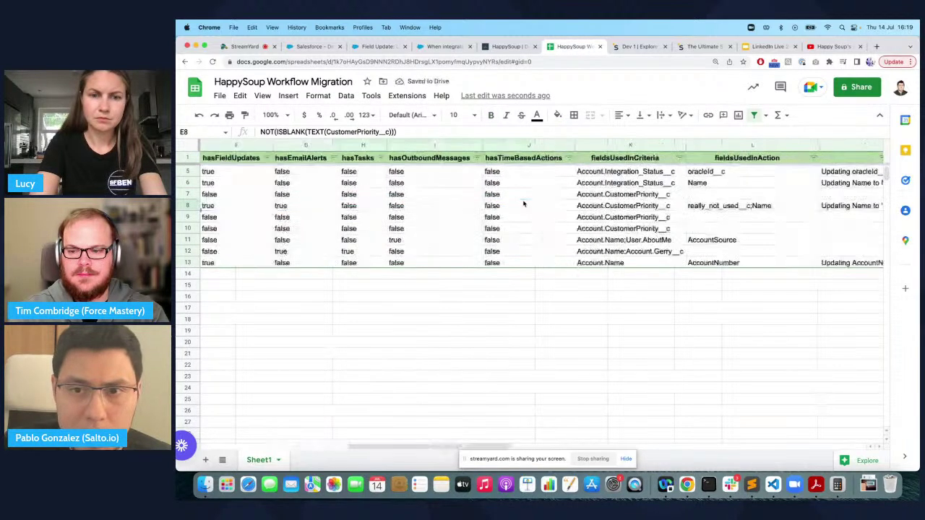
{"action": "scroll", "coordinate": [525, 205], "scroll_direction": "right", "scroll_amount": 2}
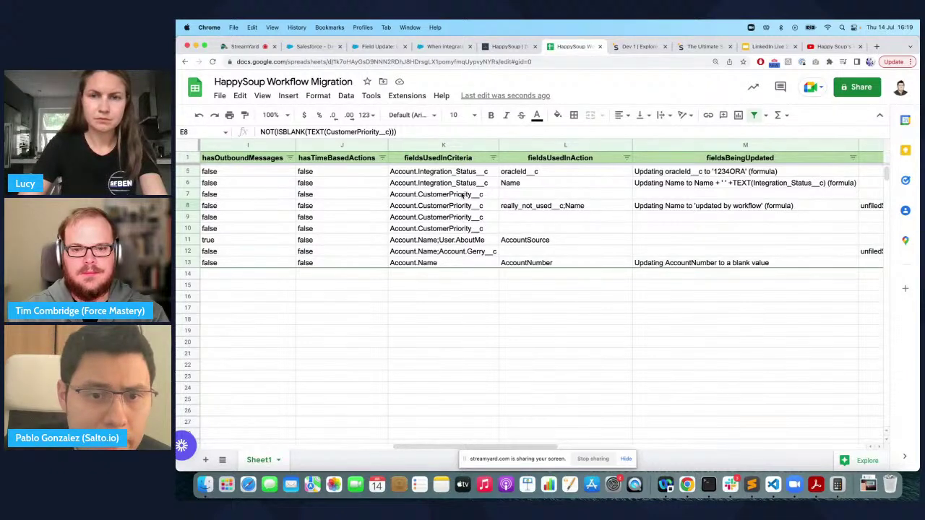
{"action": "scroll", "coordinate": [462, 195], "scroll_direction": "up", "scroll_amount": 2}
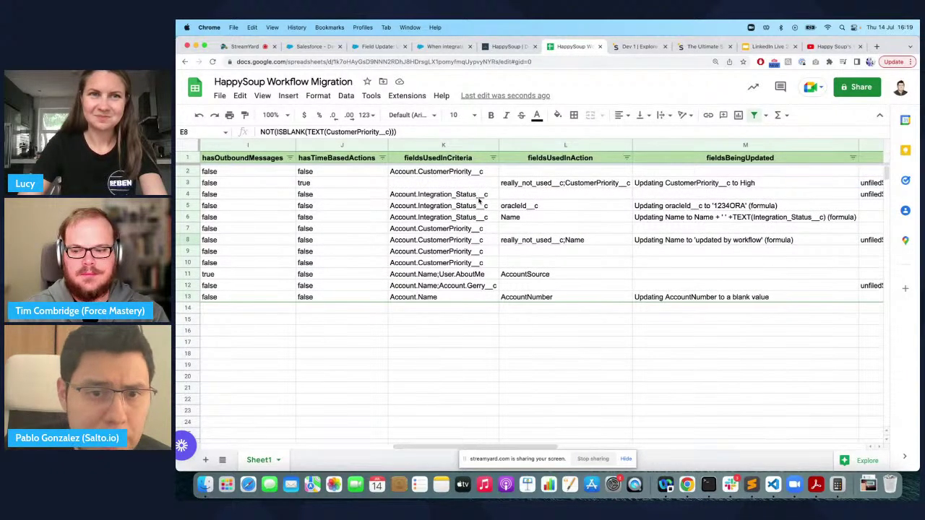
{"action": "left_click_drag", "start_coordinate": [480, 195], "coordinate": [487, 218]}
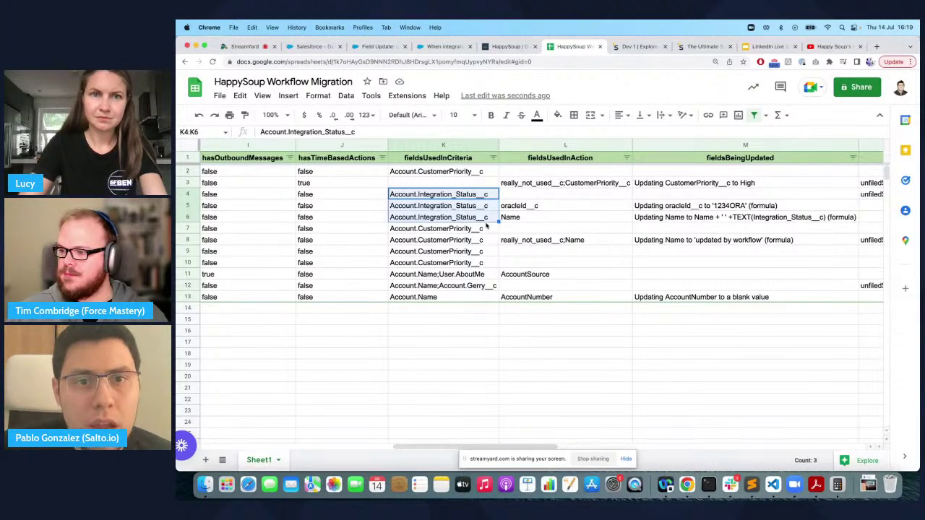
{"action": "left_click", "coordinate": [381, 47]}
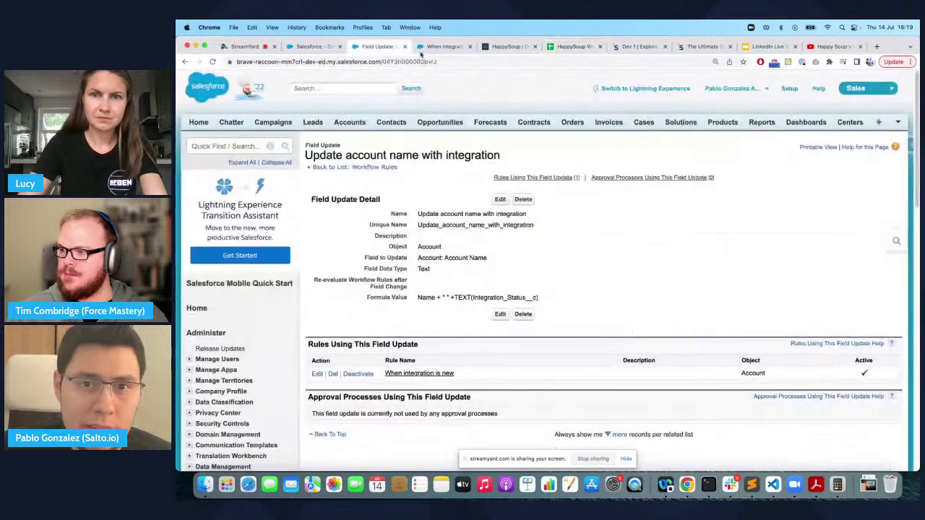
{"action": "left_click", "coordinate": [573, 46]}
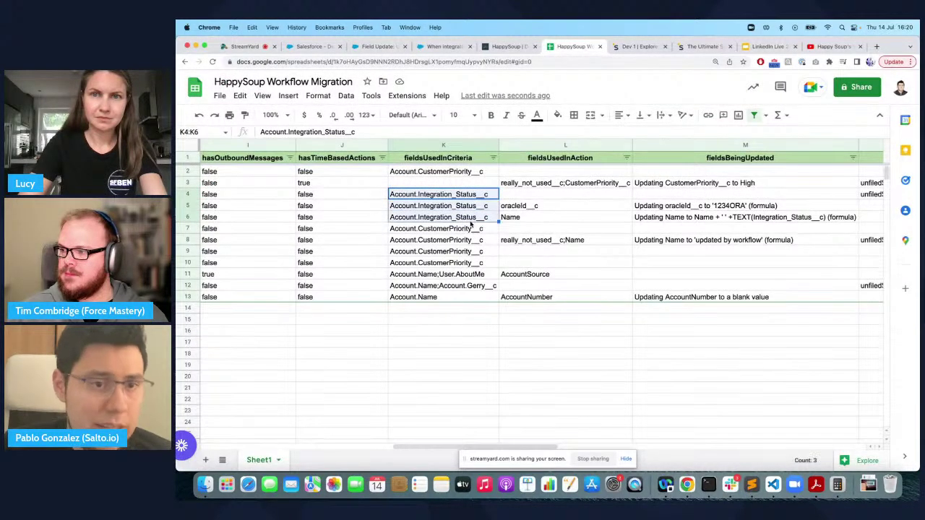
Step: Switch to the Salesforce Migrate to Flow page and migrate the "When integration is Established" Account workflow rule to a flow
{"action": "left_click", "coordinate": [319, 48]}
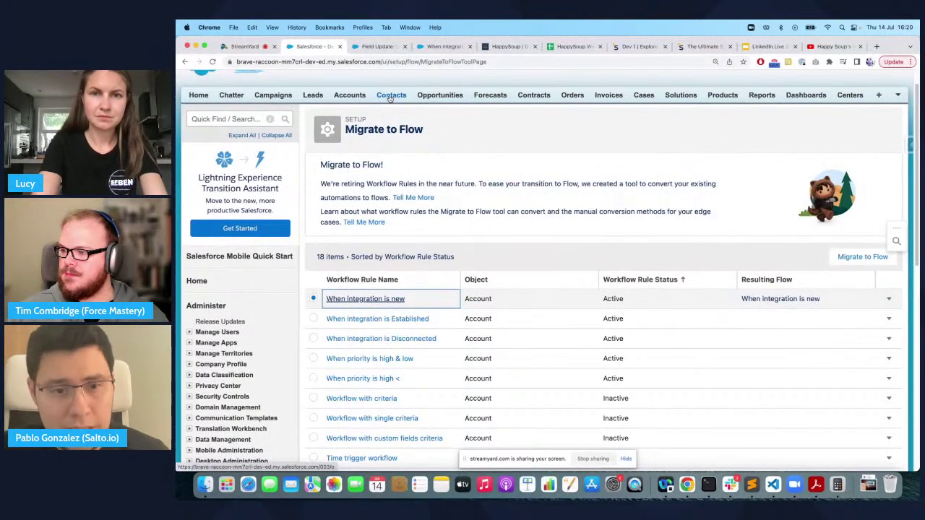
{"action": "left_click", "coordinate": [430, 49]}
{"action": "left_click_drag", "start_coordinate": [430, 48], "coordinate": [380, 48]}
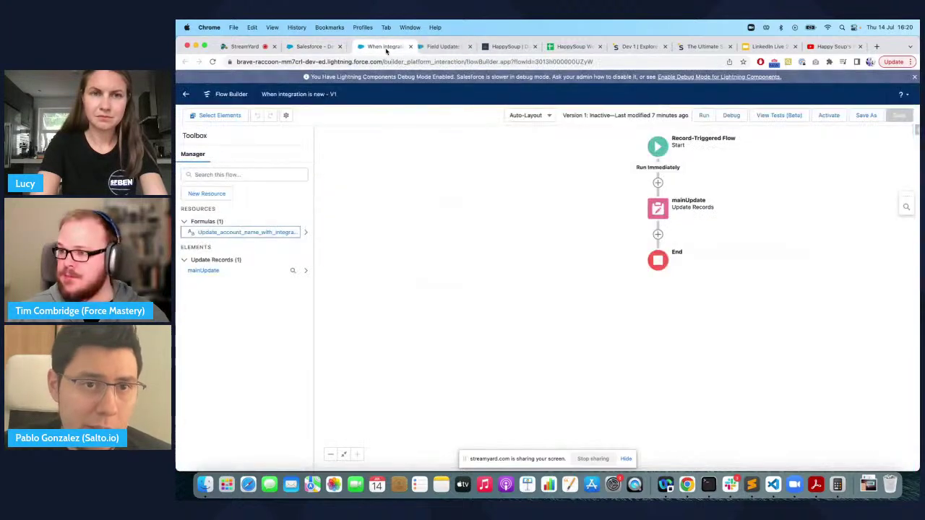
{"action": "left_click", "coordinate": [317, 48]}
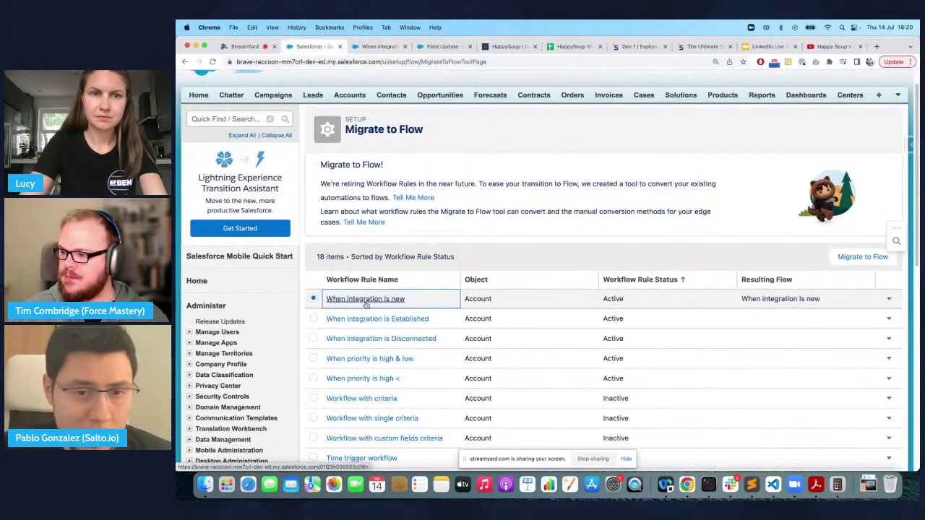
{"action": "left_click", "coordinate": [313, 319]}
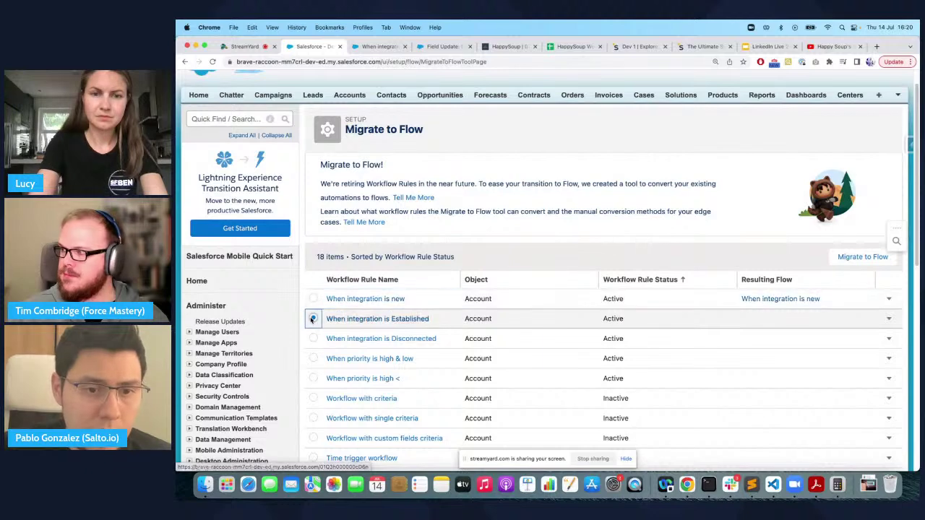
{"action": "left_click", "coordinate": [863, 256]}
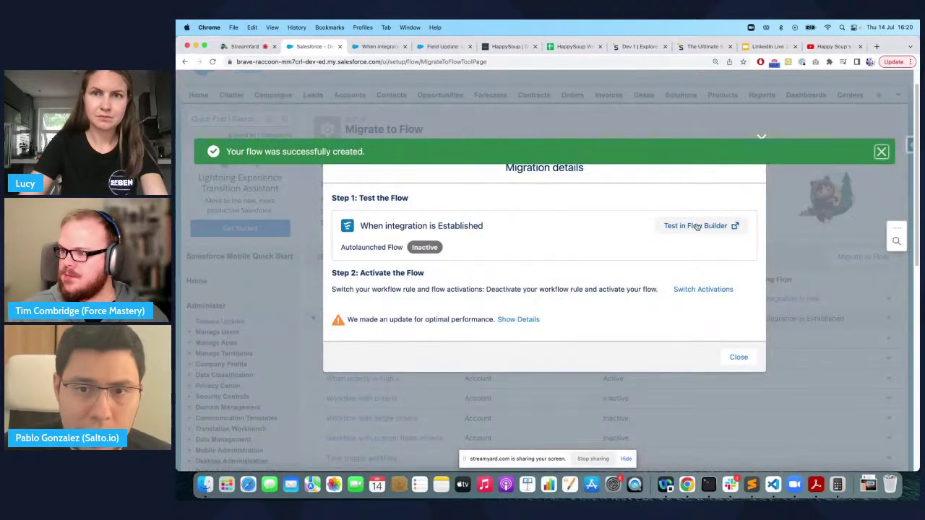
Step: Open the migrated "When integration is Established" flow for testing in Flow Builder and close its migration details
{"action": "left_click", "coordinate": [697, 226]}
{"action": "left_click", "coordinate": [304, 45]}
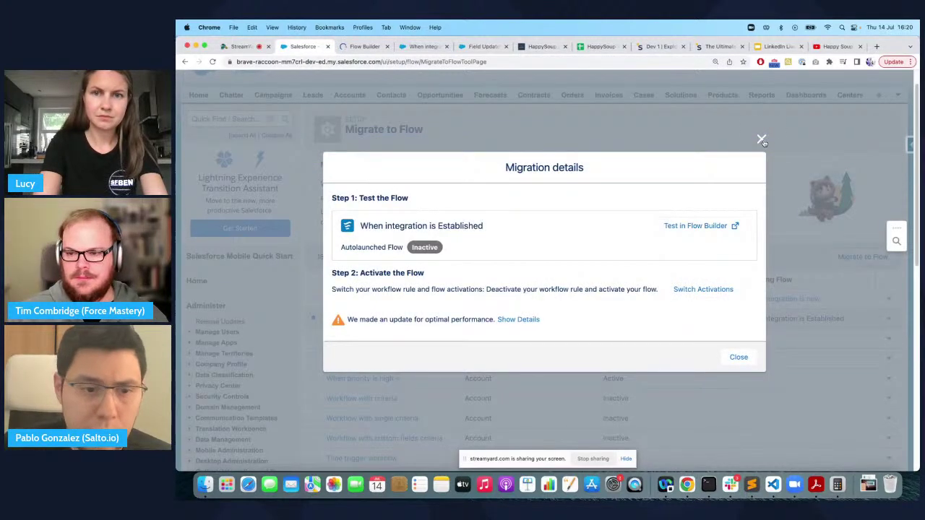
{"action": "left_click", "coordinate": [761, 139]}
Step: Migrate the "When integration is Disconnected" Account workflow rule to a flow and open the resulting flow in Flow Builder
{"action": "left_click", "coordinate": [313, 339]}
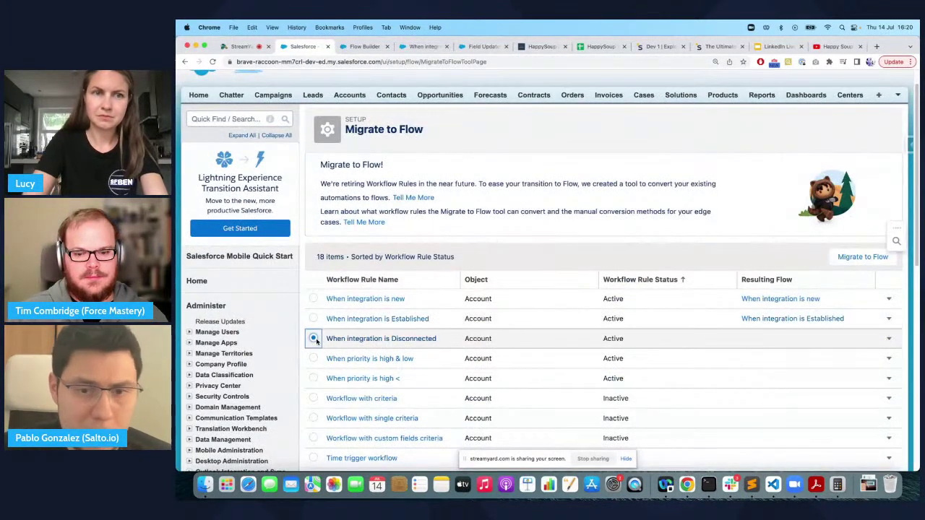
{"action": "left_click", "coordinate": [860, 258]}
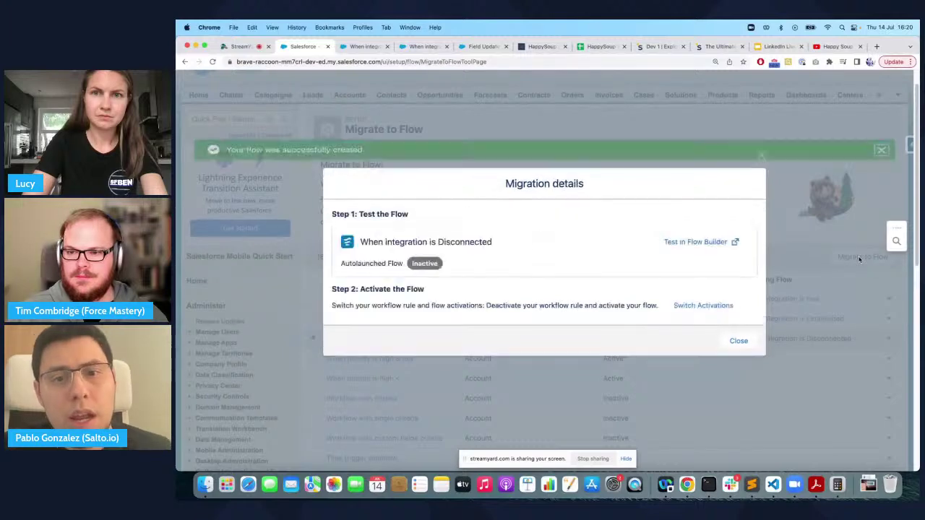
{"action": "left_click", "coordinate": [680, 245]}
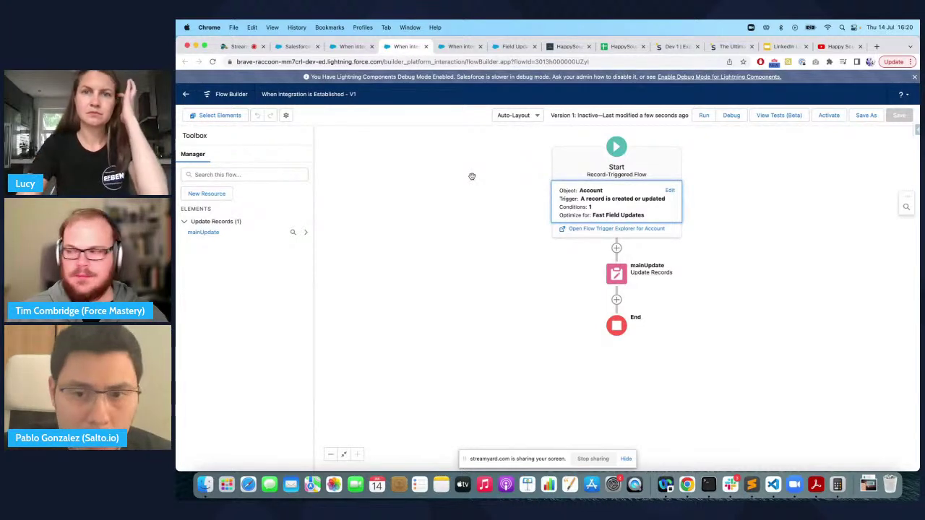
Step: Review the trigger, entry conditions and optimization setting in the Start configuration of the "When integration is Established" flow
{"action": "left_click", "coordinate": [670, 191]}
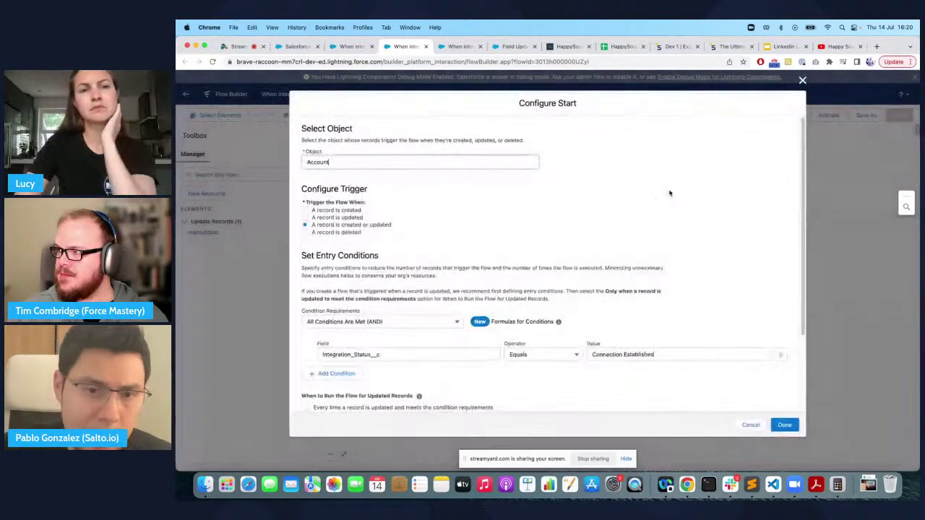
{"action": "scroll", "coordinate": [484, 321], "scroll_direction": "down", "scroll_amount": 2}
{"action": "scroll", "coordinate": [485, 321], "scroll_direction": "down", "scroll_amount": 2}
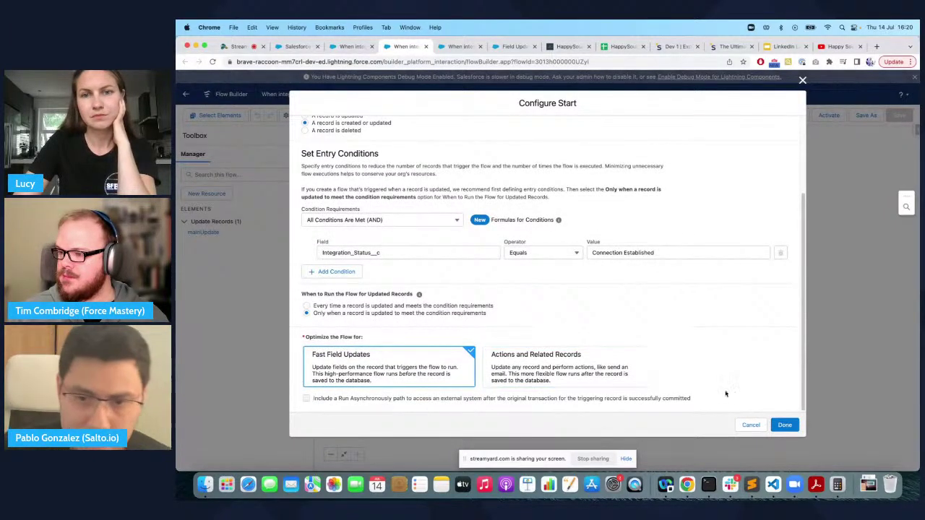
{"action": "left_click", "coordinate": [751, 425]}
Step: Inspect the field values set by the mainUpdate element of the "When integration is Established" flow, leaving it unedited
{"action": "left_click", "coordinate": [614, 268]}
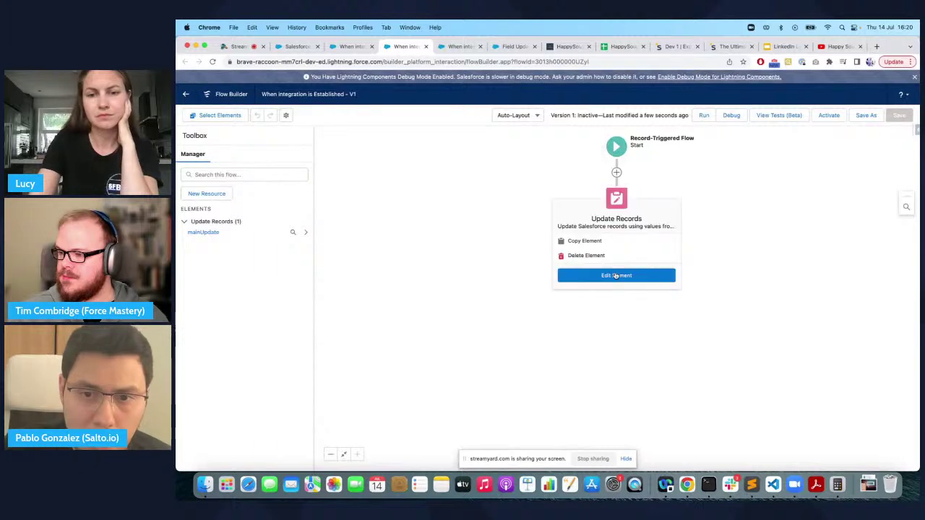
{"action": "left_click", "coordinate": [615, 275]}
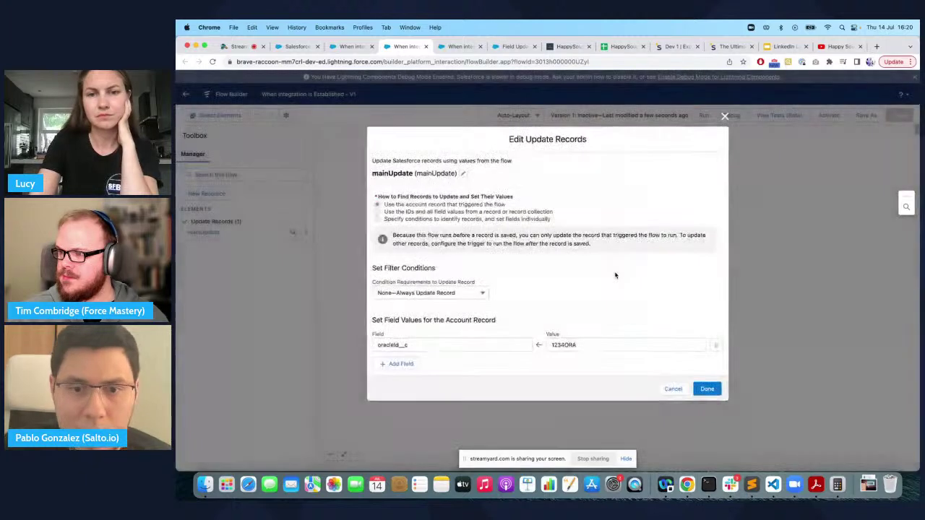
{"action": "left_click", "coordinate": [673, 388]}
Step: Review the entry condition formula in the Start configuration of the "When integration is new" flow without editing it
{"action": "left_click", "coordinate": [456, 48]}
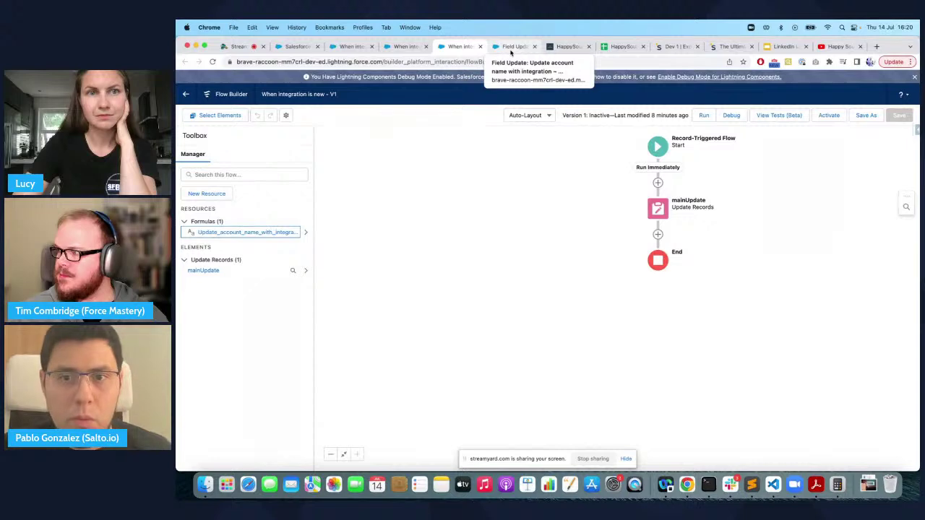
{"action": "left_click", "coordinate": [657, 149]}
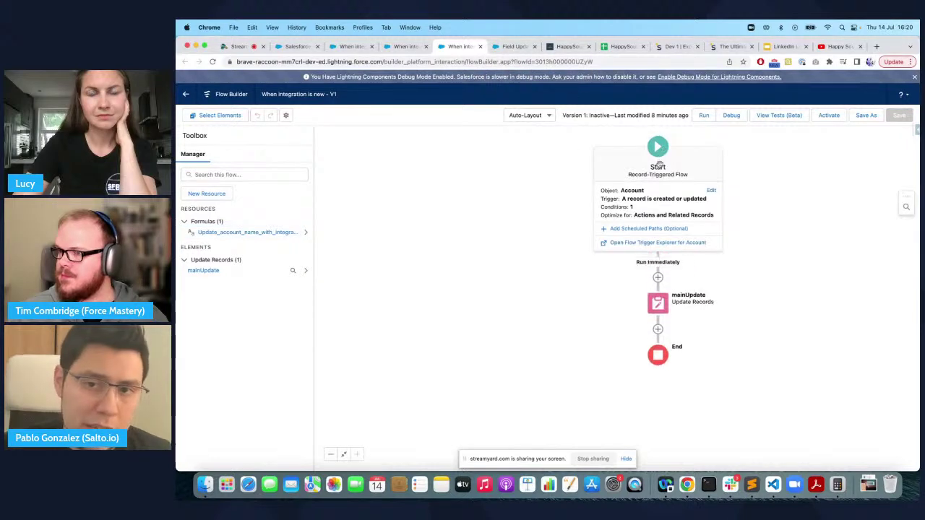
{"action": "left_click", "coordinate": [712, 191]}
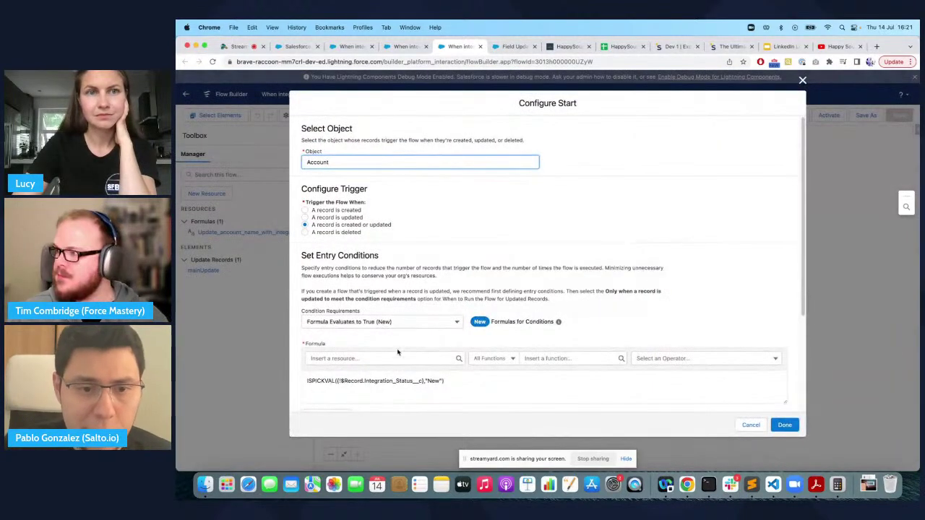
{"action": "left_click", "coordinate": [802, 80]}
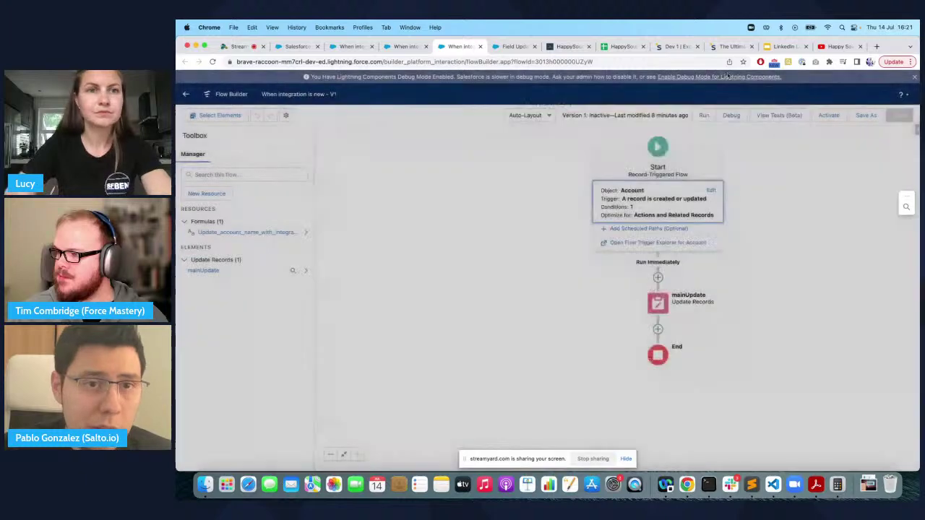
Step: View the migrated "When integration is Disconnected" flow, then return to the Migrate to Flow page and close its migration details
{"action": "left_click", "coordinate": [296, 46]}
{"action": "left_click", "coordinate": [347, 46]}
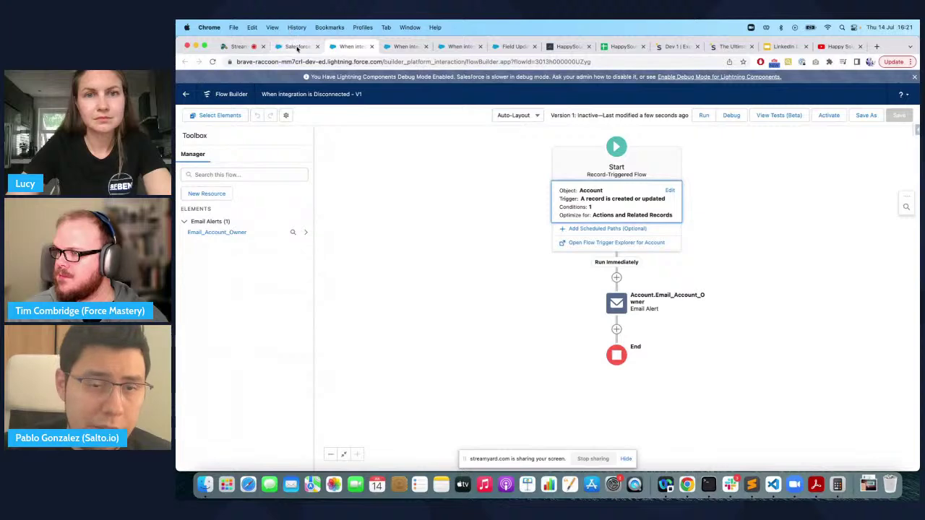
{"action": "left_click", "coordinate": [296, 46]}
{"action": "left_click", "coordinate": [761, 156]}
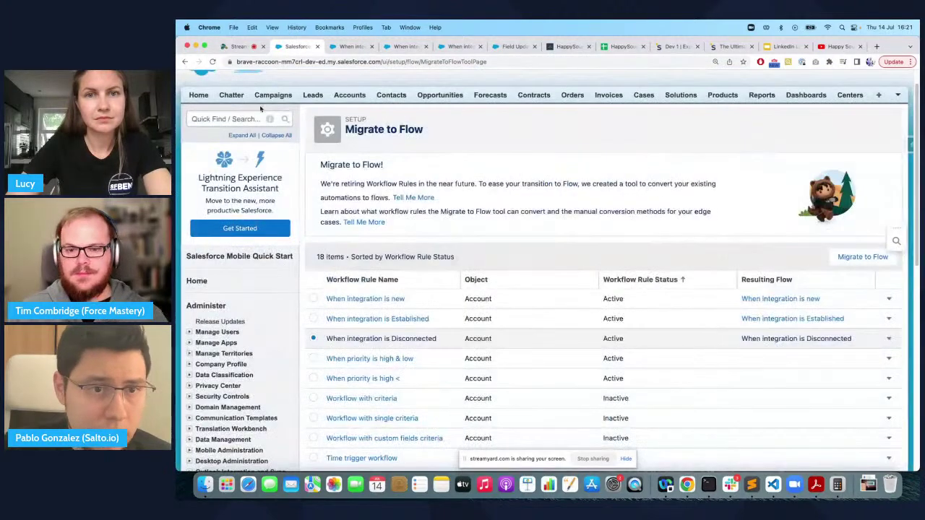
Step: Find the Flows page by searching setup for "flow", open the Integration Status Automation flow and examine its decision branches
{"action": "left_click", "coordinate": [231, 120]}
{"action": "type", "text": "flow"}
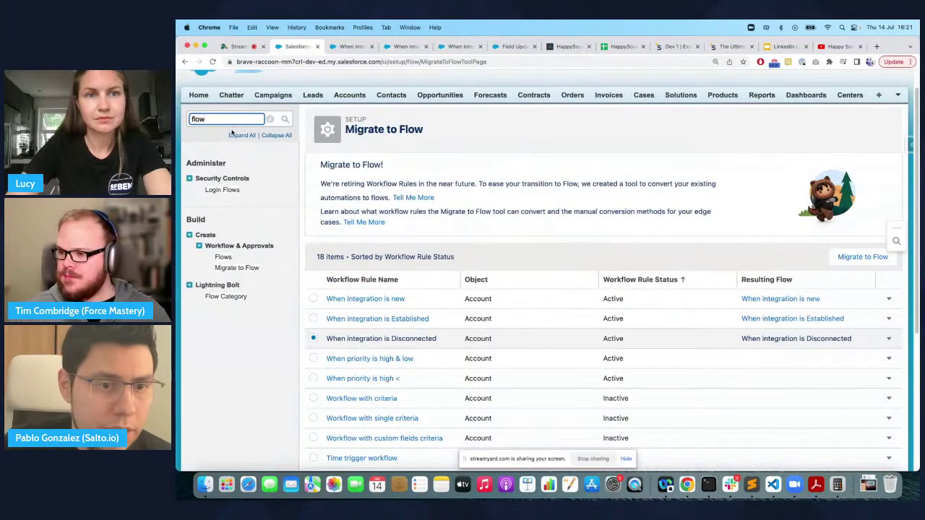
{"action": "left_click", "coordinate": [222, 257]}
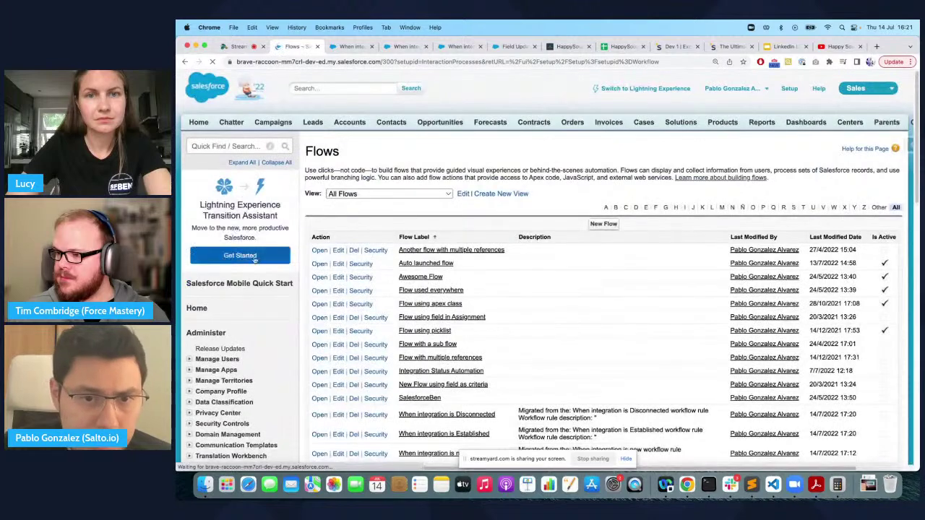
{"action": "scroll", "coordinate": [405, 325], "scroll_direction": "down", "scroll_amount": 1}
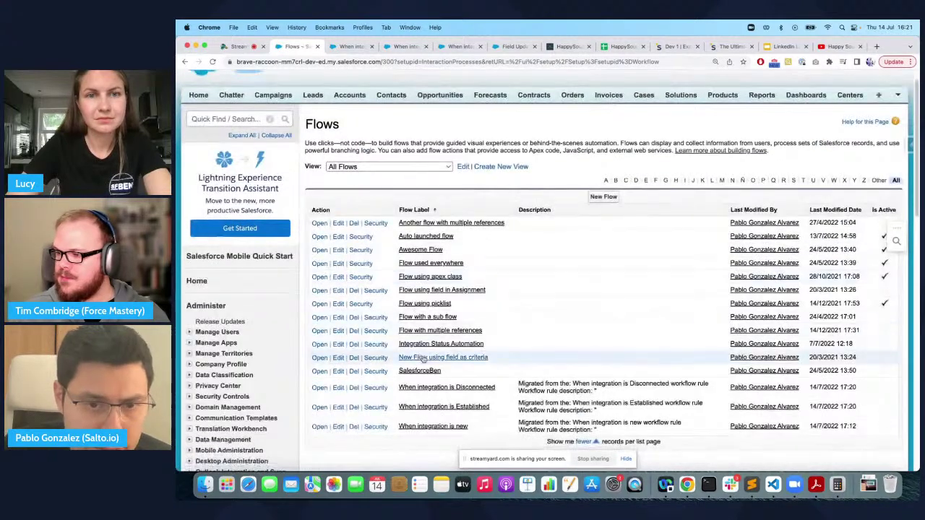
{"action": "left_click", "coordinate": [318, 344]}
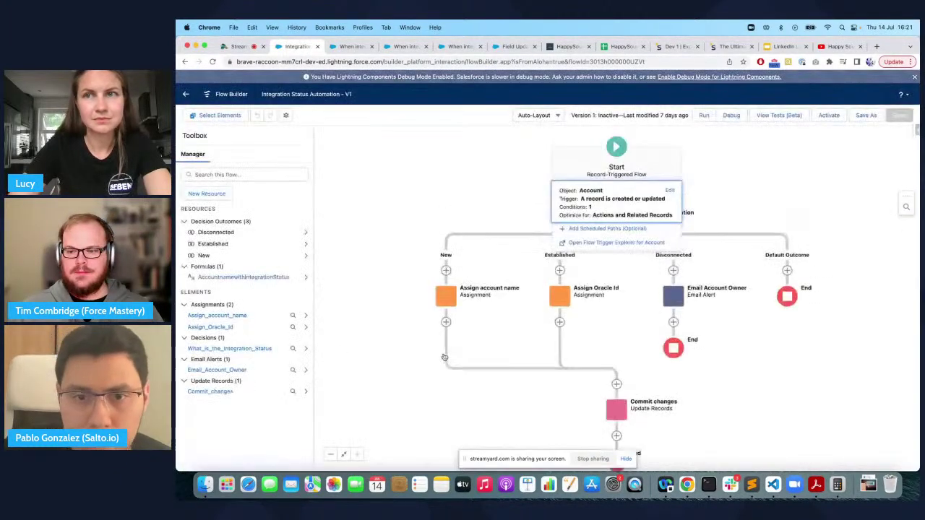
{"action": "left_click_drag", "start_coordinate": [779, 250], "coordinate": [763, 206]}
{"action": "scroll", "coordinate": [764, 206], "scroll_direction": "down", "scroll_amount": 5}
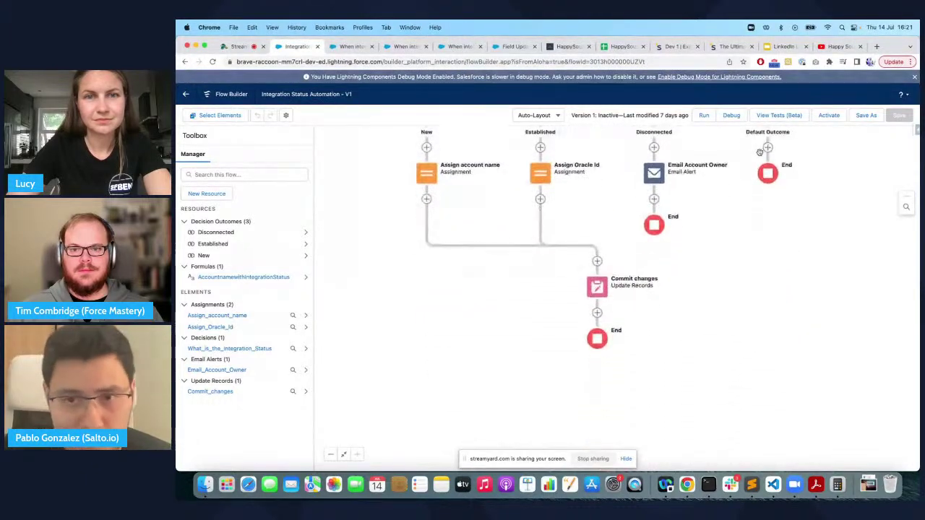
{"action": "left_click_drag", "start_coordinate": [752, 284], "coordinate": [744, 390]}
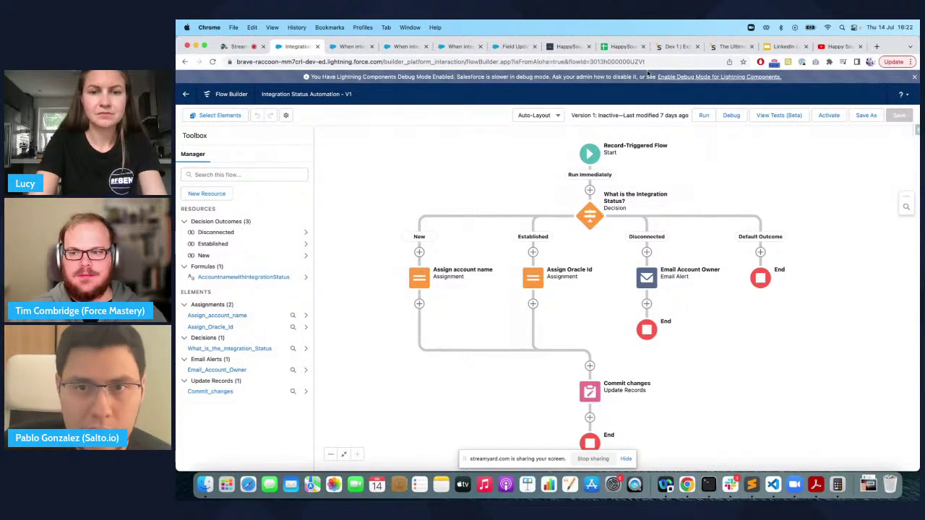
Step: Switch to the Dev 1 environment in Salto and browse the Salesforce record types among its elements
{"action": "left_click", "coordinate": [678, 47]}
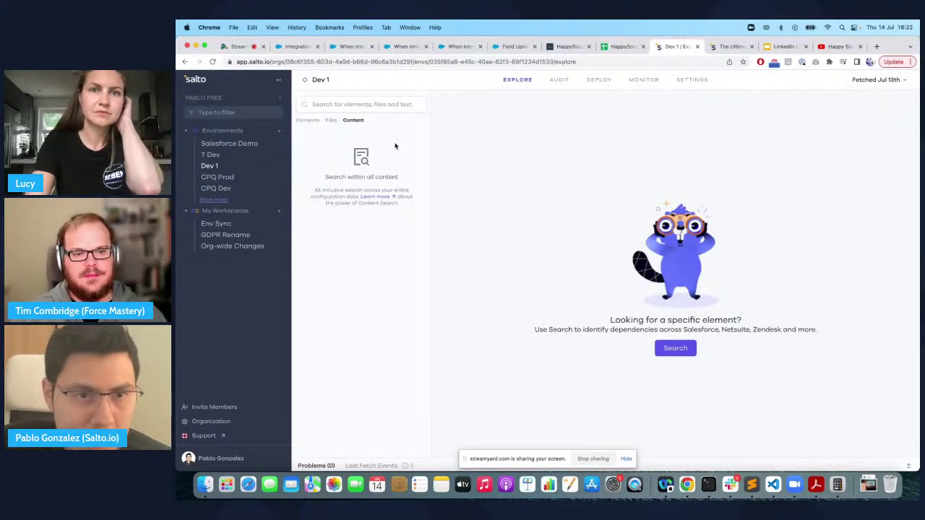
{"action": "left_click", "coordinate": [304, 122]}
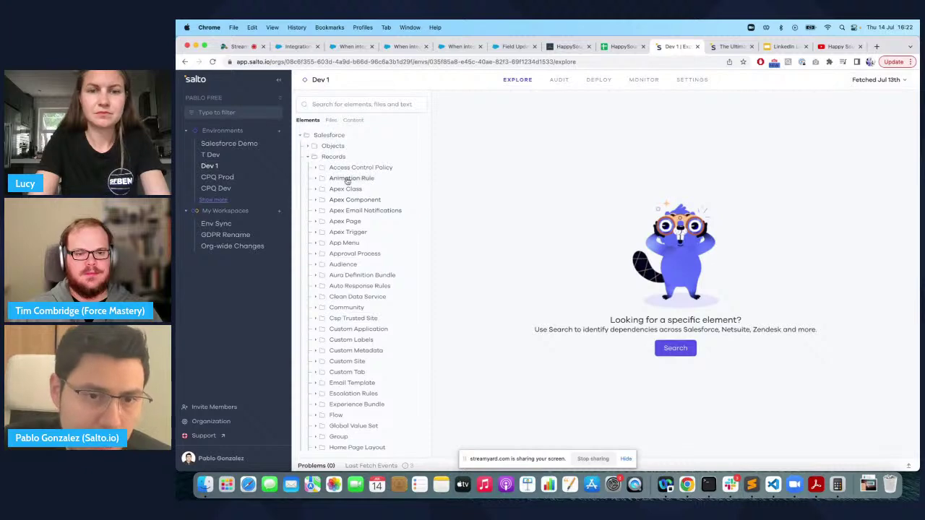
{"action": "scroll", "coordinate": [363, 269], "scroll_direction": "down", "scroll_amount": 10}
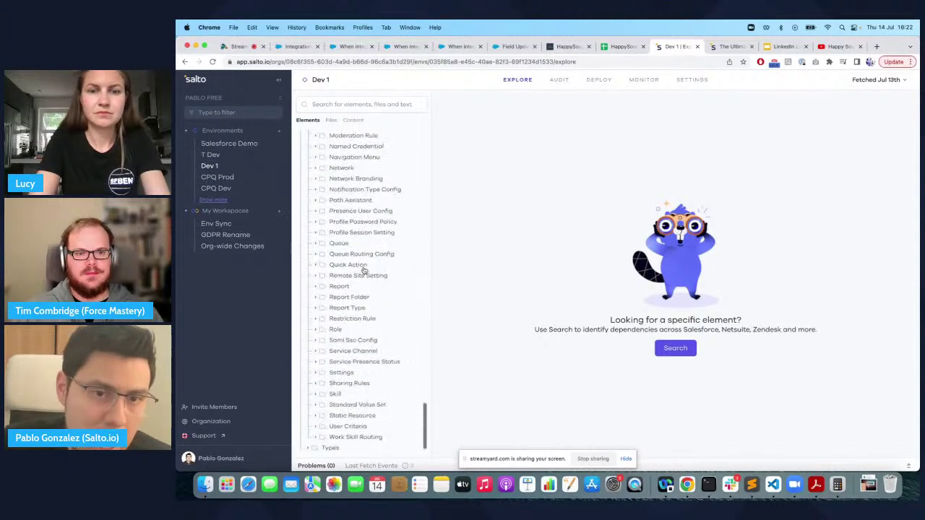
{"action": "scroll", "coordinate": [364, 270], "scroll_direction": "up", "scroll_amount": 10}
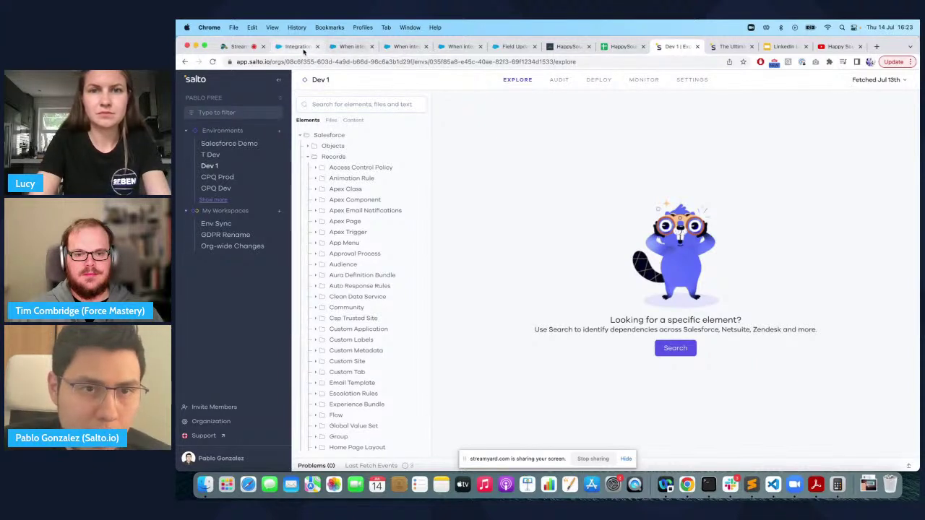
Step: Search the Dev 1 elements for "integration status" and open the Integration Status Automation flow
{"action": "left_click", "coordinate": [339, 103]}
{"action": "type", "text": "integration status"}
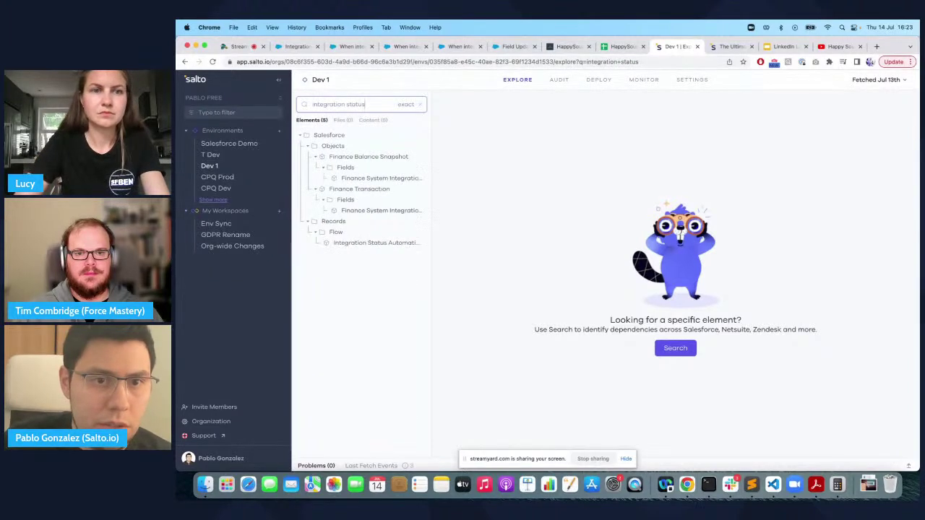
{"action": "left_click", "coordinate": [354, 243]}
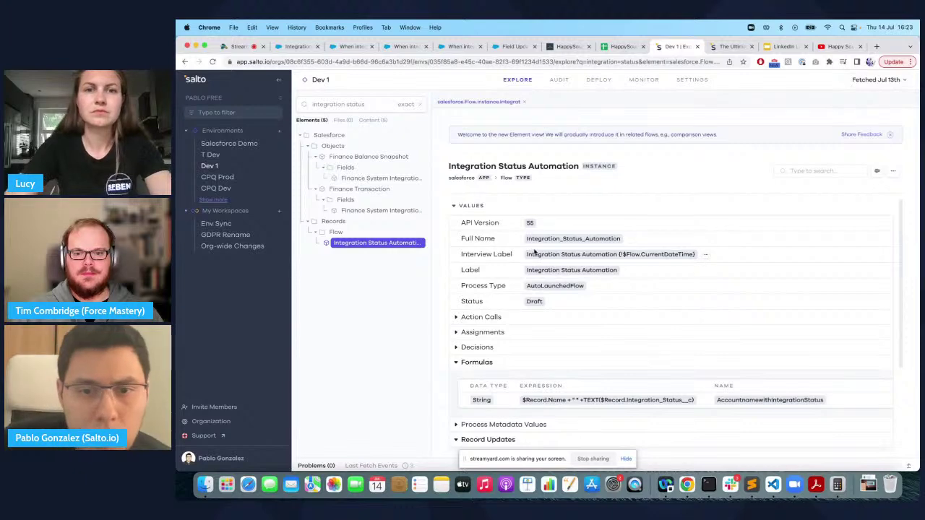
Step: Examine the flow's Decisions with their Rules, Assignments and Action Calls, leaving only the Decisions section expanded
{"action": "key", "text": "super+plus"}
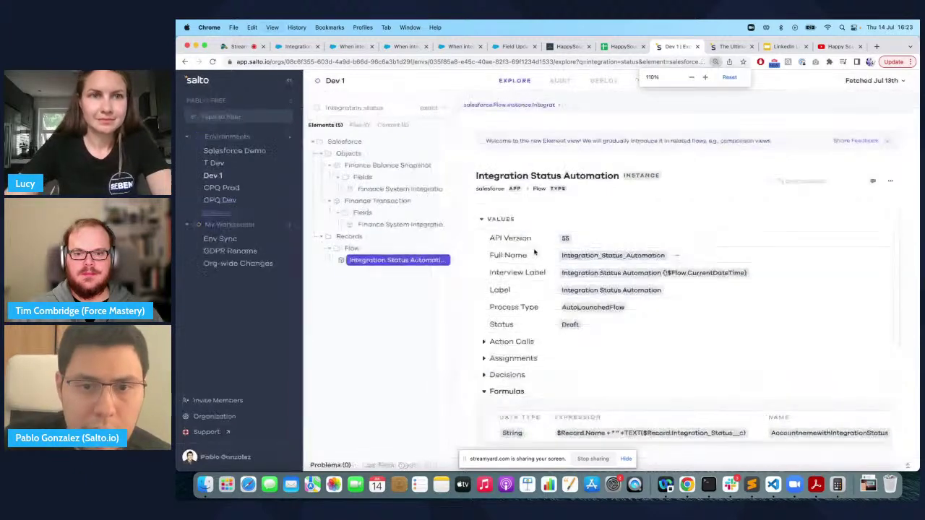
{"action": "scroll", "coordinate": [603, 292], "scroll_direction": "down", "scroll_amount": 2}
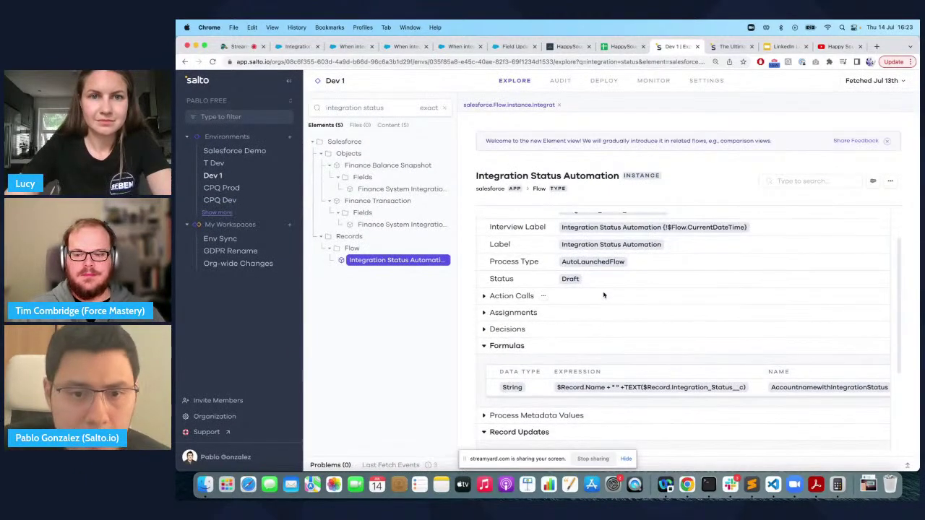
{"action": "scroll", "coordinate": [603, 292], "scroll_direction": "up", "scroll_amount": 3}
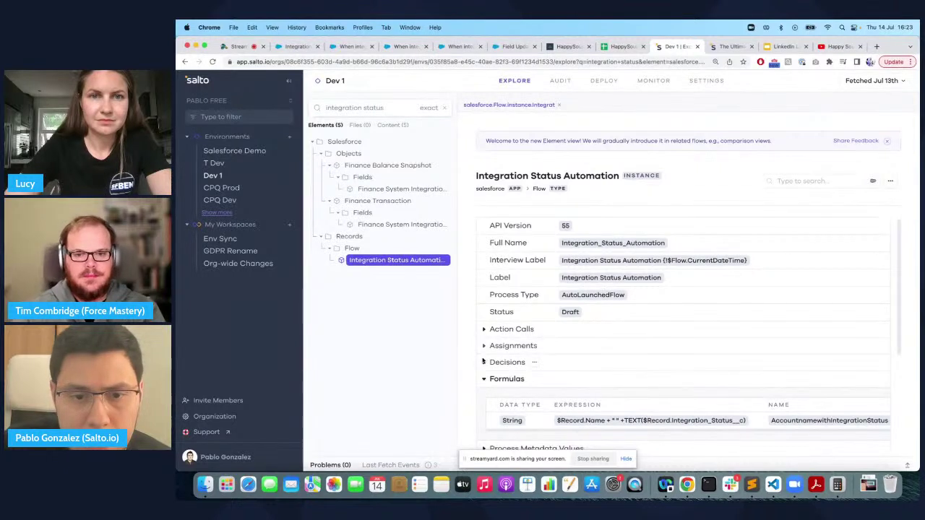
{"action": "left_click", "coordinate": [484, 363]}
{"action": "scroll", "coordinate": [486, 365], "scroll_direction": "down", "scroll_amount": 3}
{"action": "left_click", "coordinate": [494, 381]}
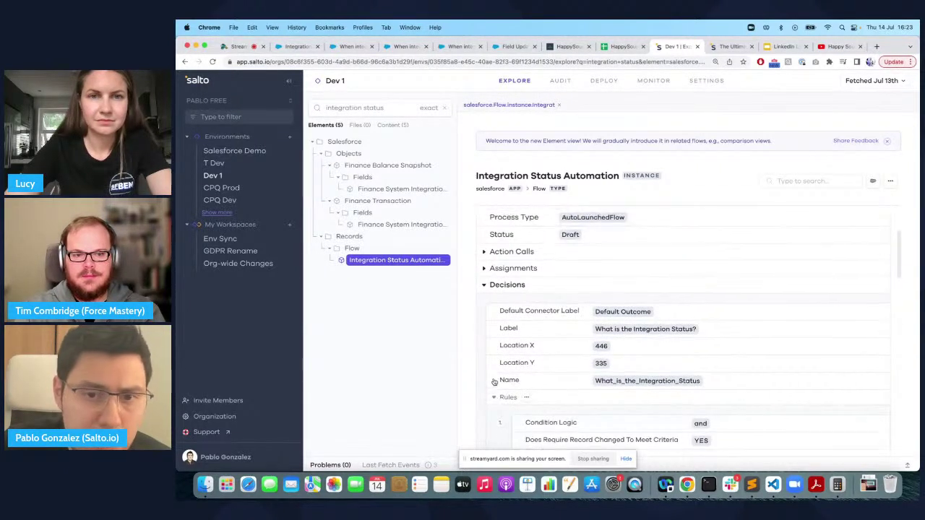
{"action": "scroll", "coordinate": [494, 383], "scroll_direction": "up", "scroll_amount": 1}
{"action": "left_click", "coordinate": [483, 287]}
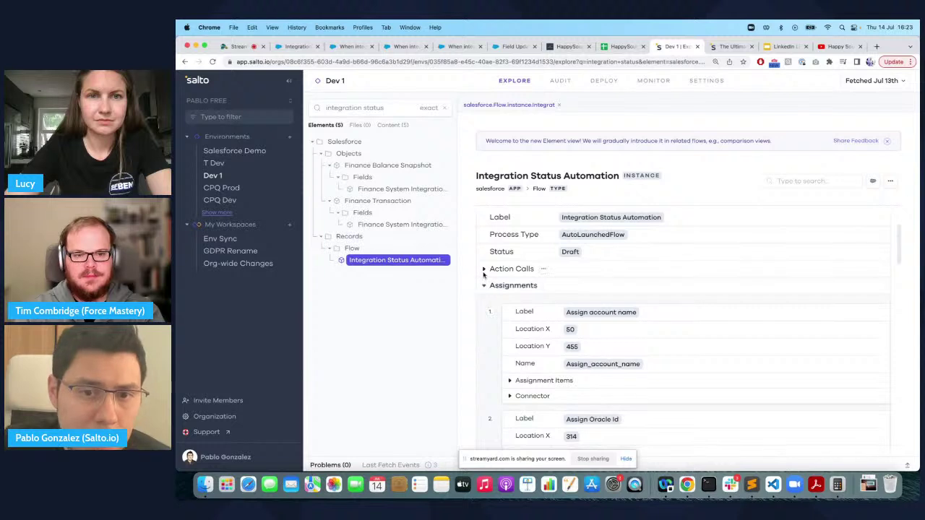
{"action": "left_click", "coordinate": [484, 270]}
{"action": "left_click", "coordinate": [484, 269]}
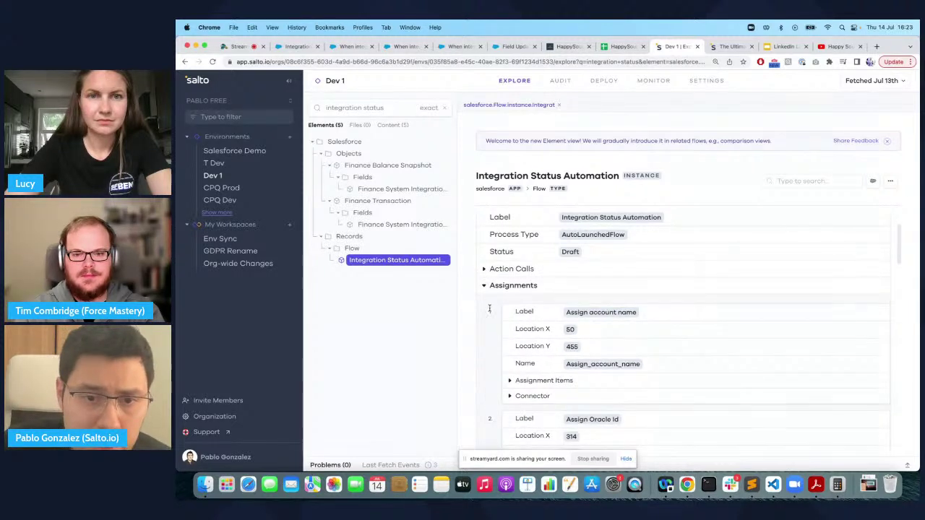
{"action": "left_click", "coordinate": [484, 285]}
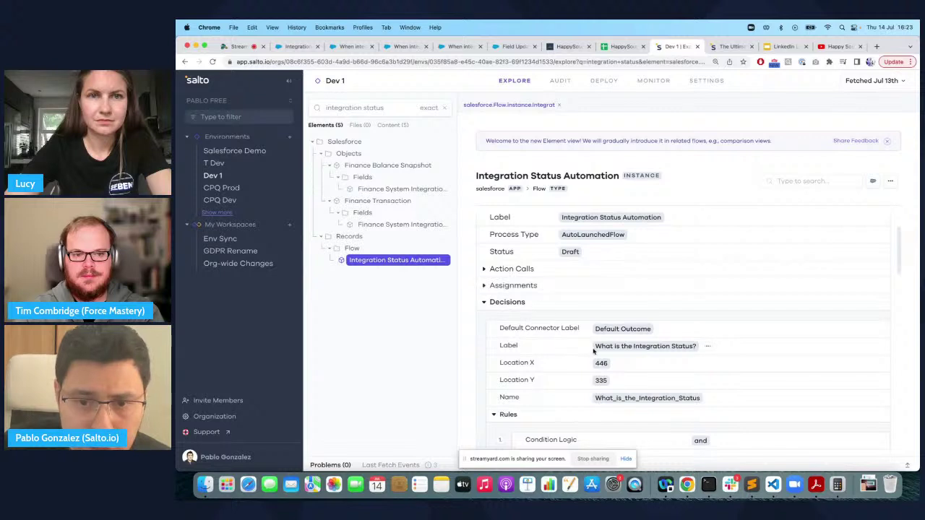
Step: Copy Integration_Status__c from the New rule's condition and search for it within the Integration Status Automation element
{"action": "scroll", "coordinate": [594, 350], "scroll_direction": "down", "scroll_amount": 3}
{"action": "scroll", "coordinate": [589, 351], "scroll_direction": "down", "scroll_amount": 3}
{"action": "left_click_drag", "start_coordinate": [648, 319], "coordinate": [719, 320]}
{"action": "key", "text": "super+c"}
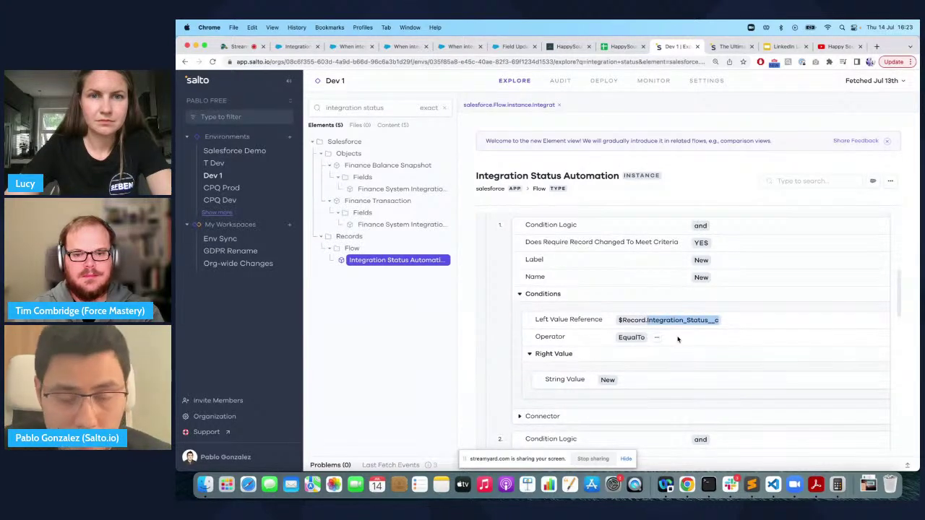
{"action": "left_click", "coordinate": [804, 181]}
{"action": "key", "text": "super+v"}
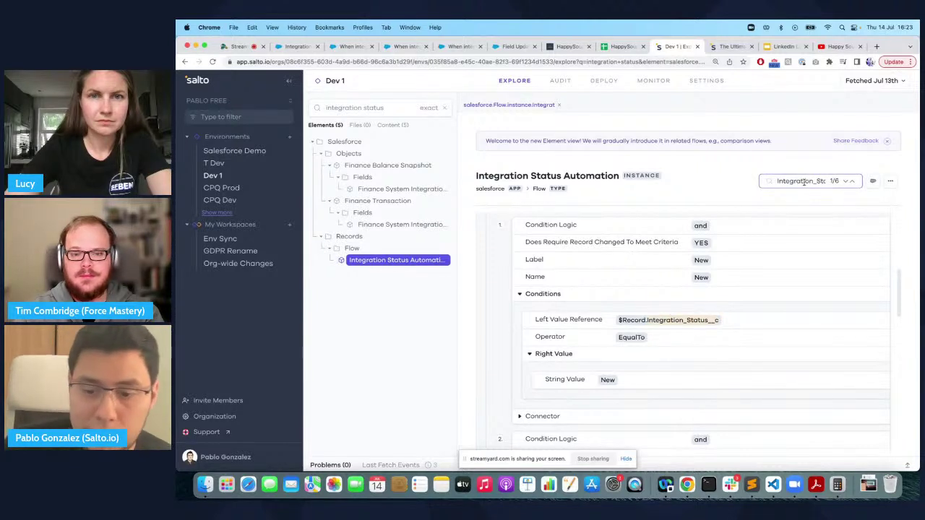
Step: Step through every Integration_Status__c match in the Integration Status Automation element, examining the rule conditions, formula and dependency references
{"action": "key", "text": "Return"}
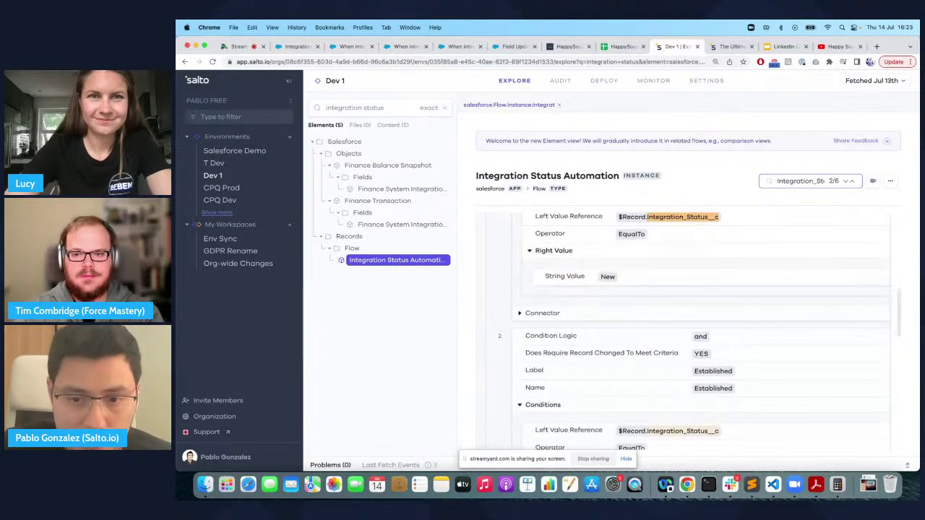
{"action": "key", "text": "Return"}
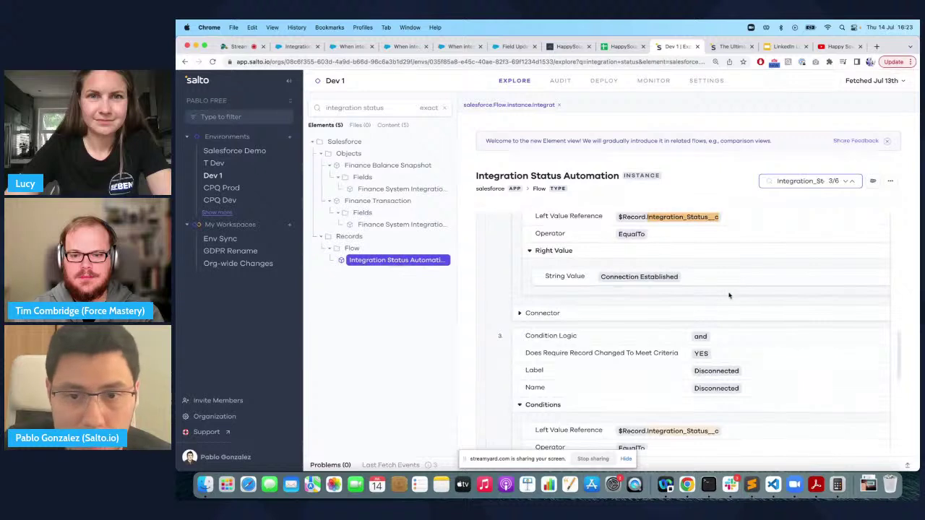
{"action": "scroll", "coordinate": [730, 296], "scroll_direction": "up", "scroll_amount": 3}
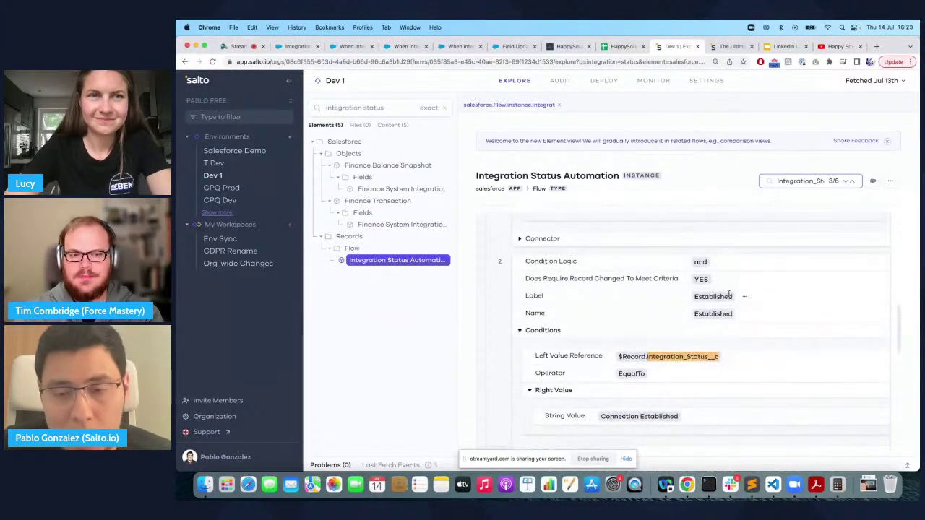
{"action": "scroll", "coordinate": [730, 296], "scroll_direction": "down", "scroll_amount": 1}
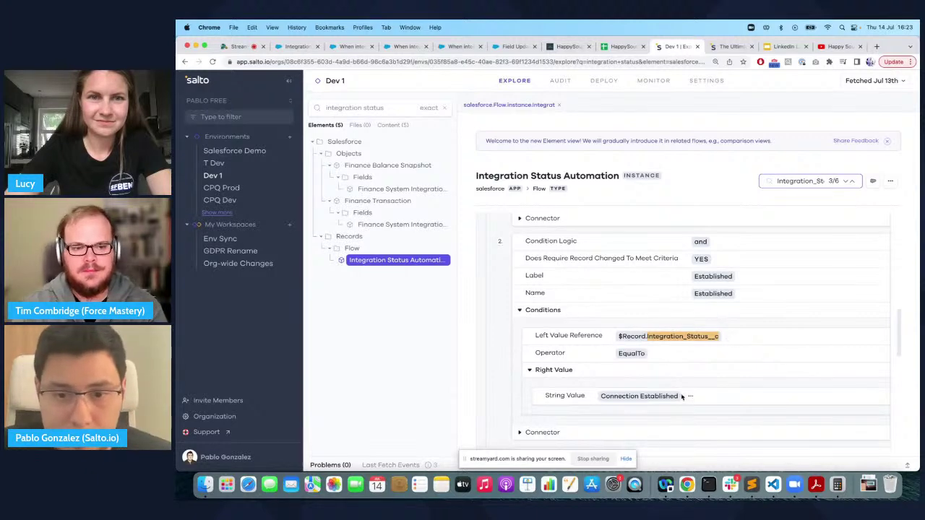
{"action": "key", "text": "Return"}
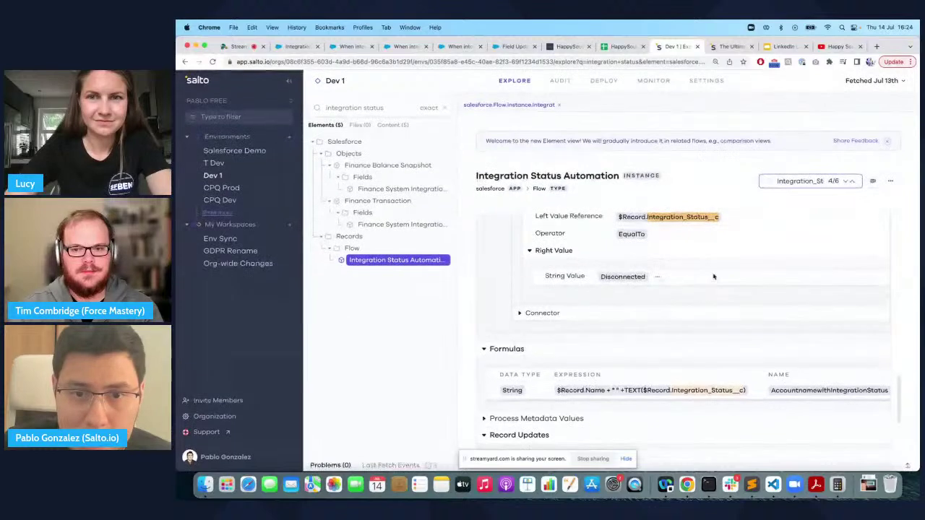
{"action": "scroll", "coordinate": [712, 274], "scroll_direction": "up", "scroll_amount": 2}
{"action": "scroll", "coordinate": [686, 328], "scroll_direction": "down", "scroll_amount": 3}
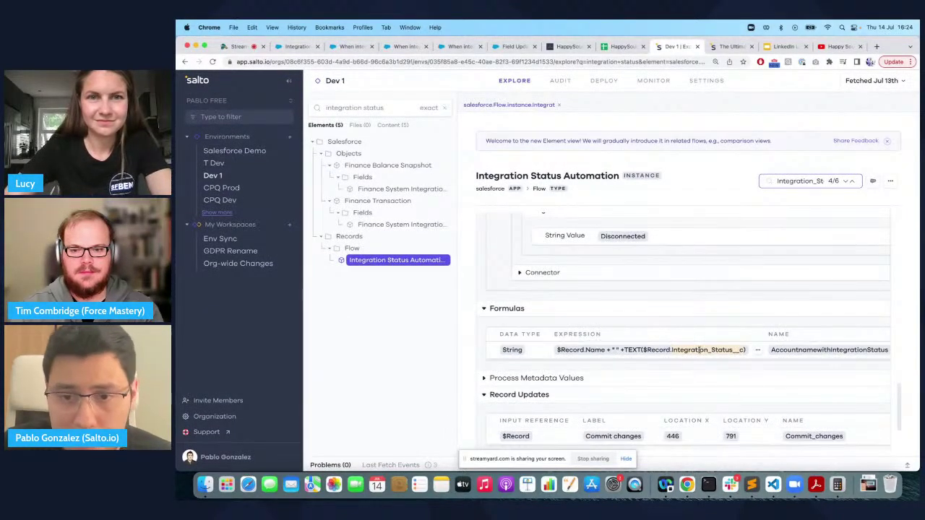
{"action": "scroll", "coordinate": [698, 351], "scroll_direction": "down", "scroll_amount": 3}
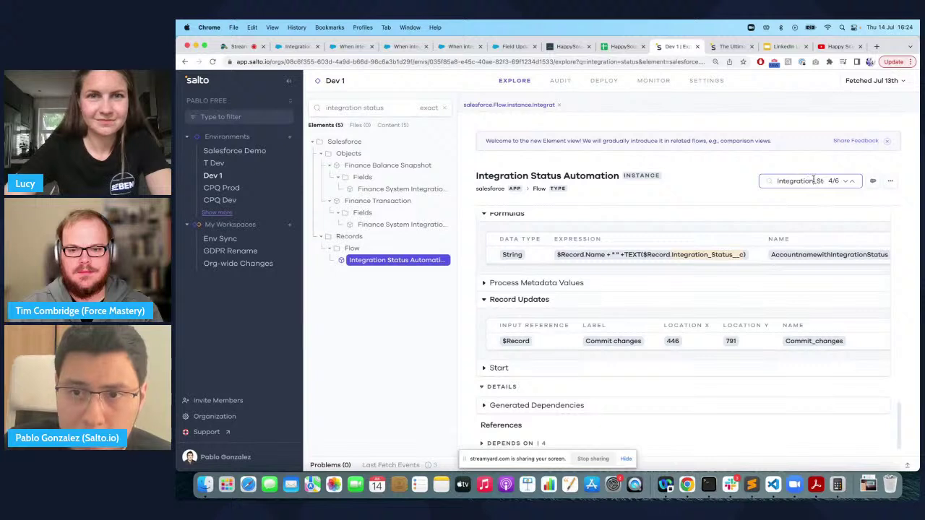
{"action": "key", "text": "Return"}
{"action": "key", "text": "Return"}
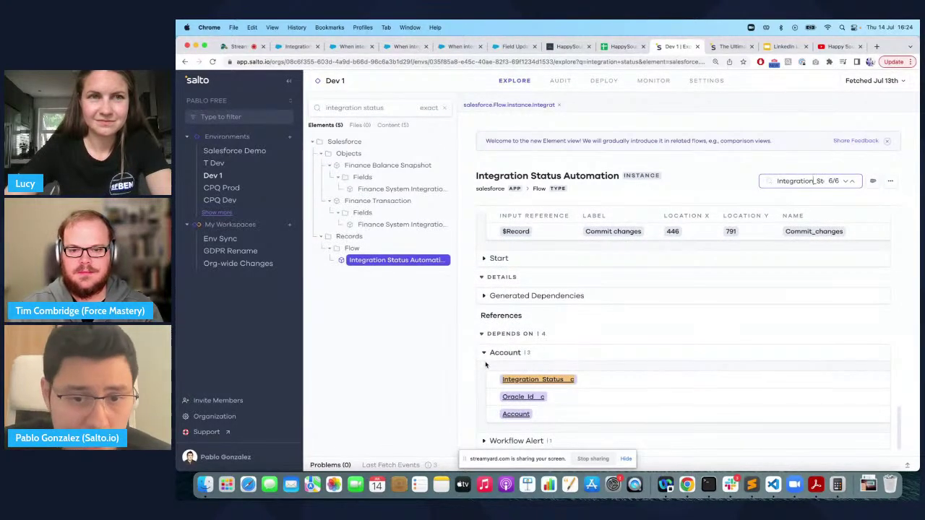
Step: Open the Account field Integration_Status__c from the flow's dependencies and examine its properties and value set
{"action": "left_click", "coordinate": [543, 379]}
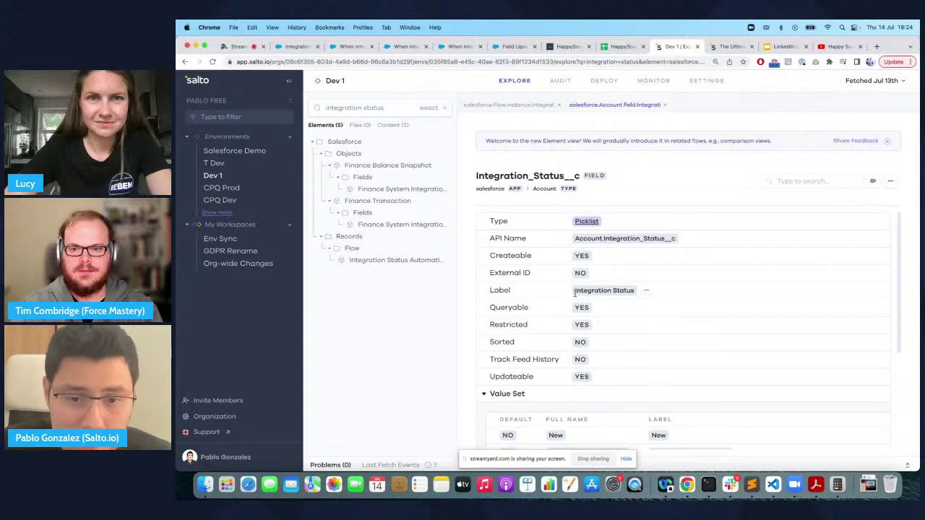
{"action": "scroll", "coordinate": [575, 293], "scroll_direction": "down", "scroll_amount": 1}
{"action": "scroll", "coordinate": [574, 293], "scroll_direction": "up", "scroll_amount": 1}
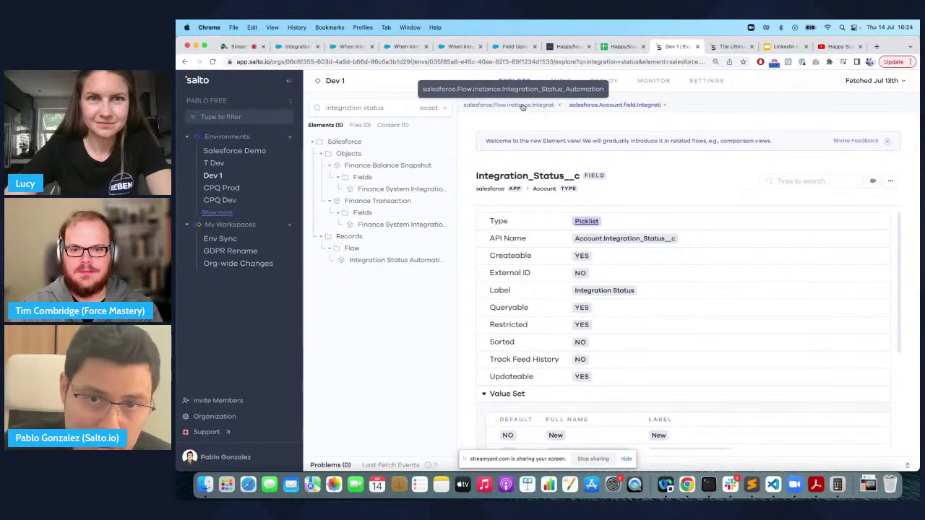
{"action": "scroll", "coordinate": [620, 311], "scroll_direction": "down", "scroll_amount": 5}
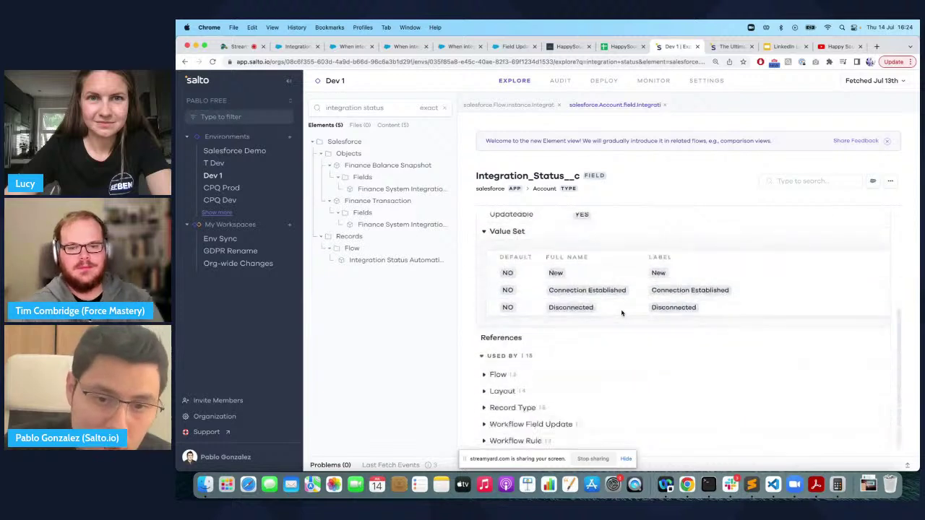
Step: Expand the Flow references that use the Integration_Status__c field, showing where each of the listed flows uses it
{"action": "left_click", "coordinate": [484, 375]}
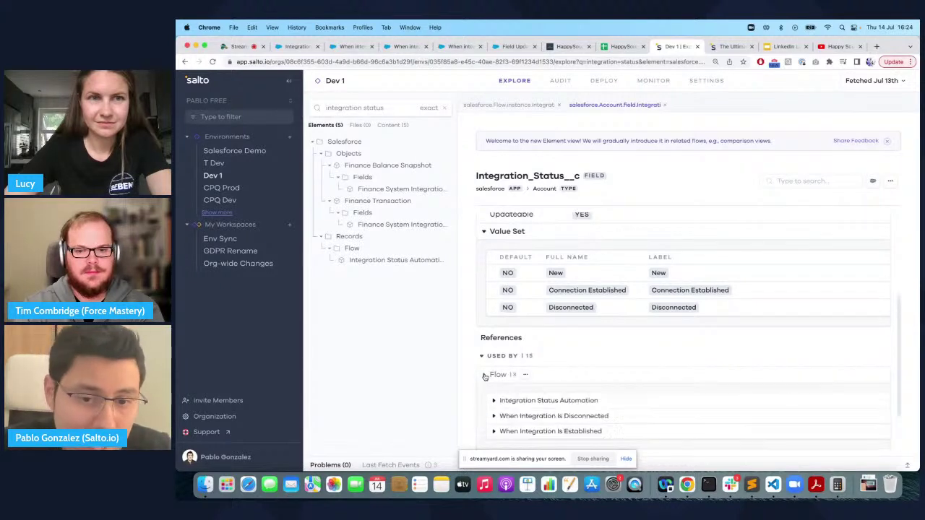
{"action": "scroll", "coordinate": [570, 387], "scroll_direction": "down", "scroll_amount": 2}
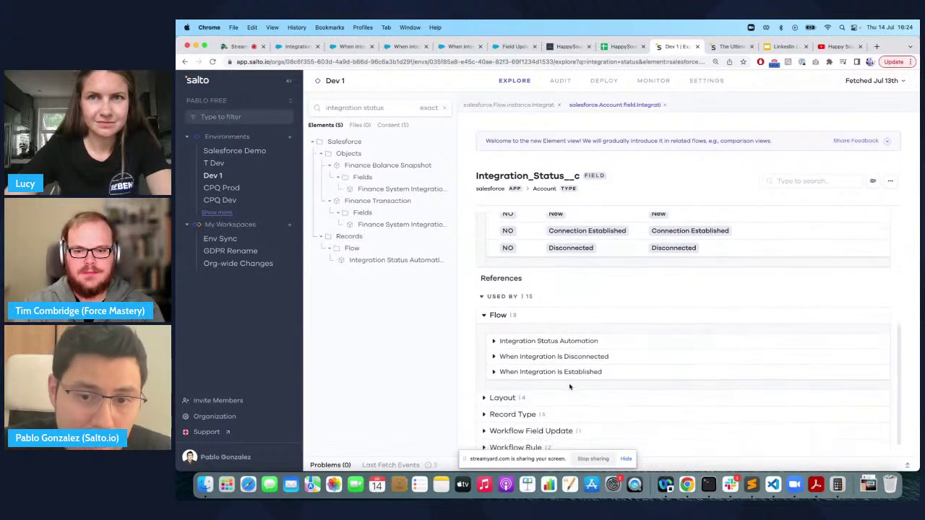
{"action": "left_click", "coordinate": [493, 372]}
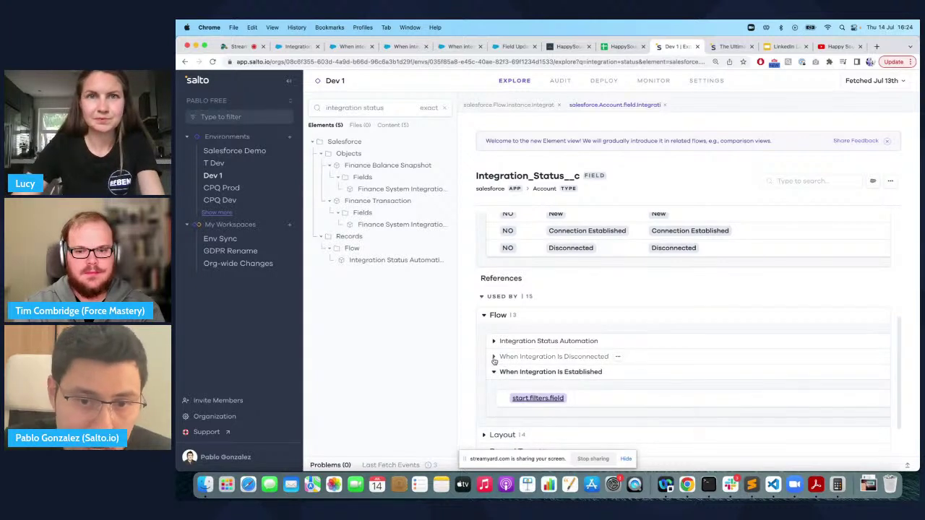
{"action": "left_click", "coordinate": [493, 357]}
{"action": "left_click", "coordinate": [493, 342]}
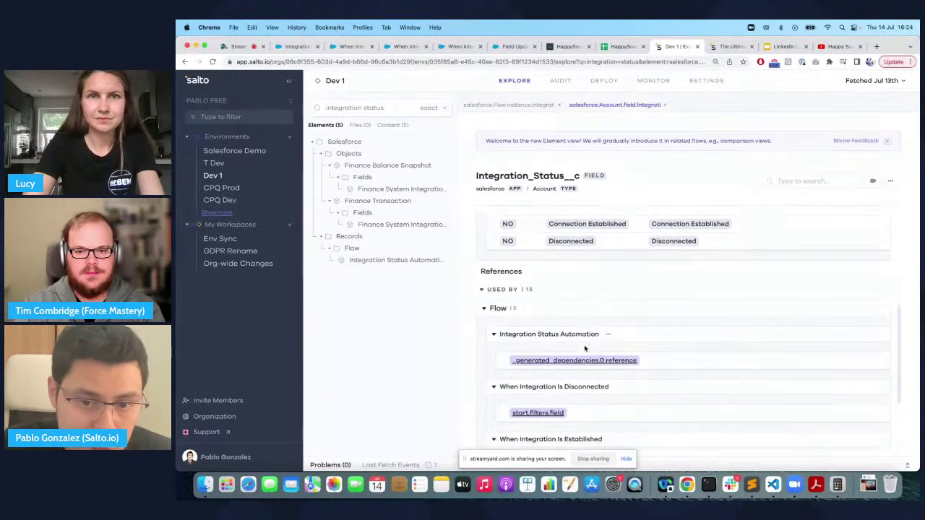
Step: Open the start.filters.field reference of the When Integration Is Disconnected flow and examine its start filter
{"action": "scroll", "coordinate": [513, 361], "scroll_direction": "down", "scroll_amount": 1}
{"action": "left_click", "coordinate": [534, 376]}
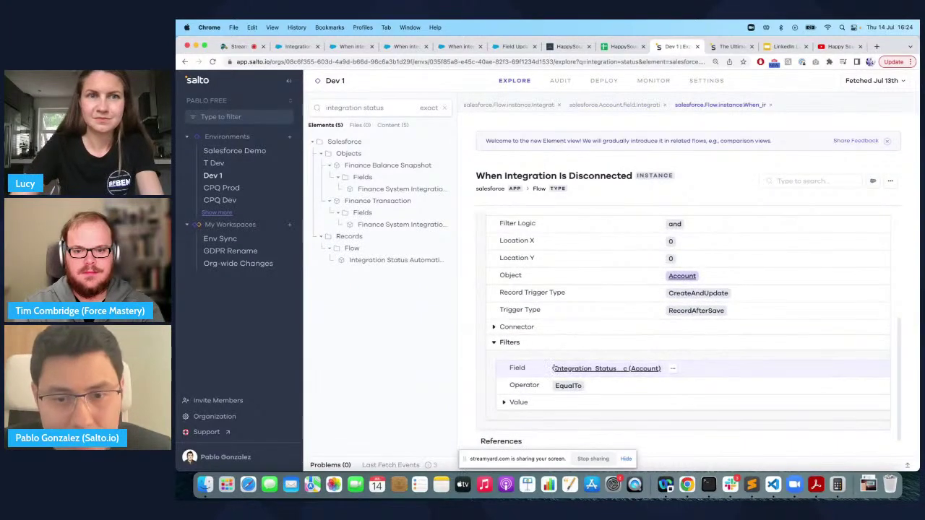
{"action": "scroll", "coordinate": [625, 369], "scroll_direction": "up", "scroll_amount": 1}
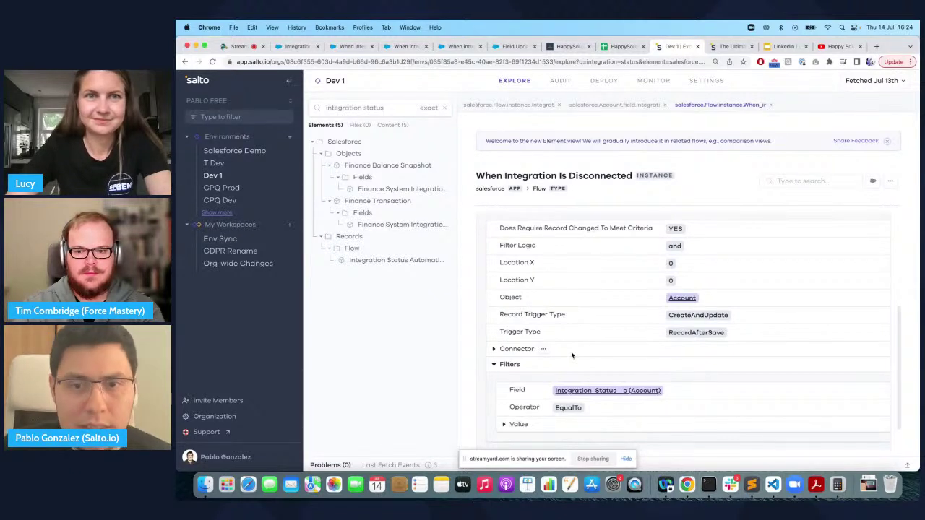
Step: Close the When Integration Is Disconnected, Integration_Status__c and Integration Status Automation elements
{"action": "left_click", "coordinate": [771, 106]}
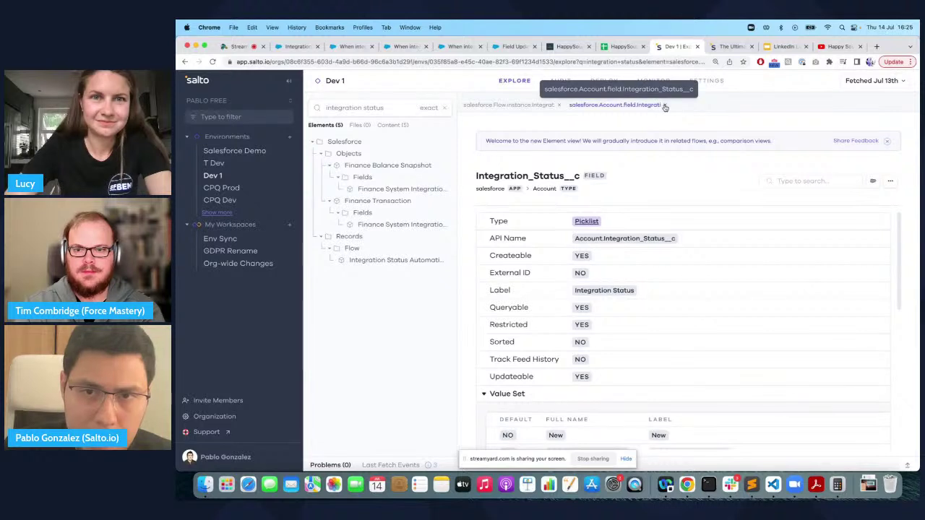
{"action": "left_click", "coordinate": [664, 106]}
{"action": "left_click", "coordinate": [559, 106]}
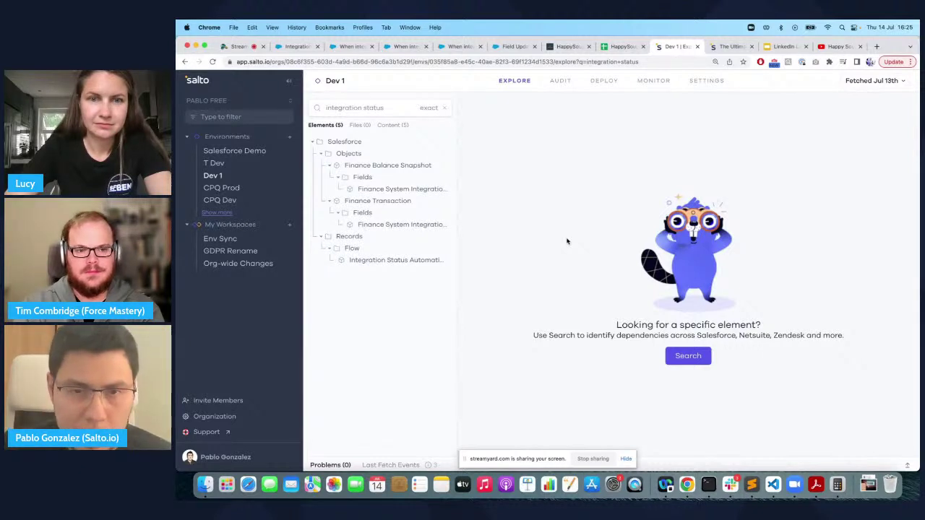
Step: Search the Dev 1 environment for flow_used_everywhere and list the content matches in a widened results pane
{"action": "left_click", "coordinate": [444, 107]}
{"action": "type", "text": "flow_used"}
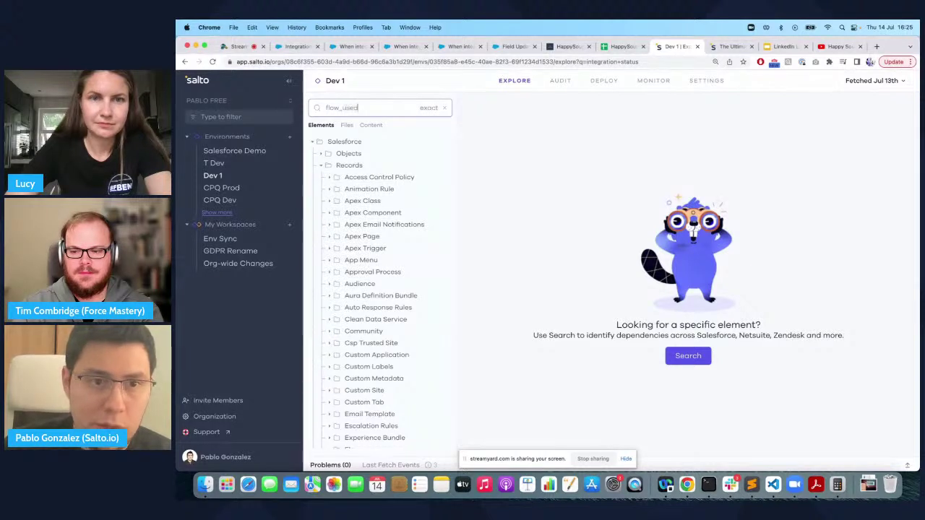
{"action": "type", "text": "_iverywhere"}
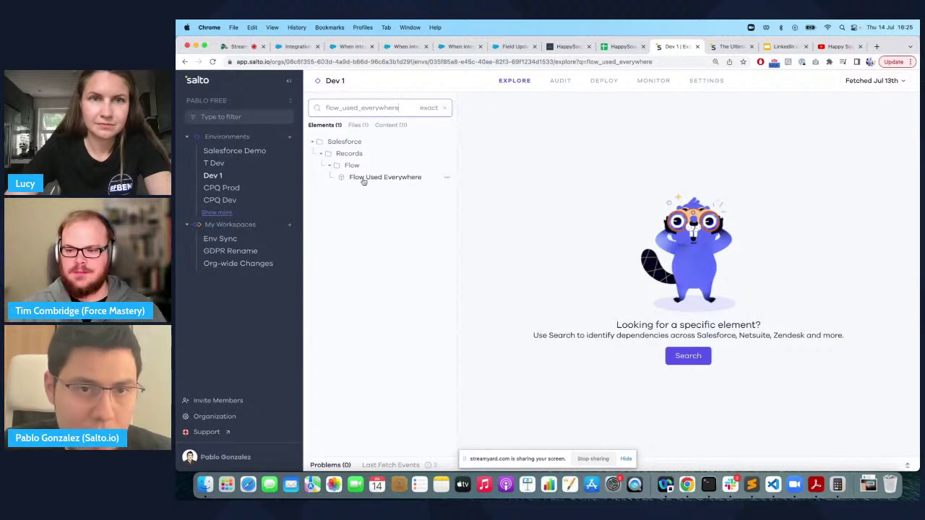
{"action": "left_click", "coordinate": [392, 129]}
{"action": "left_click_drag", "start_coordinate": [456, 139], "coordinate": [560, 147]}
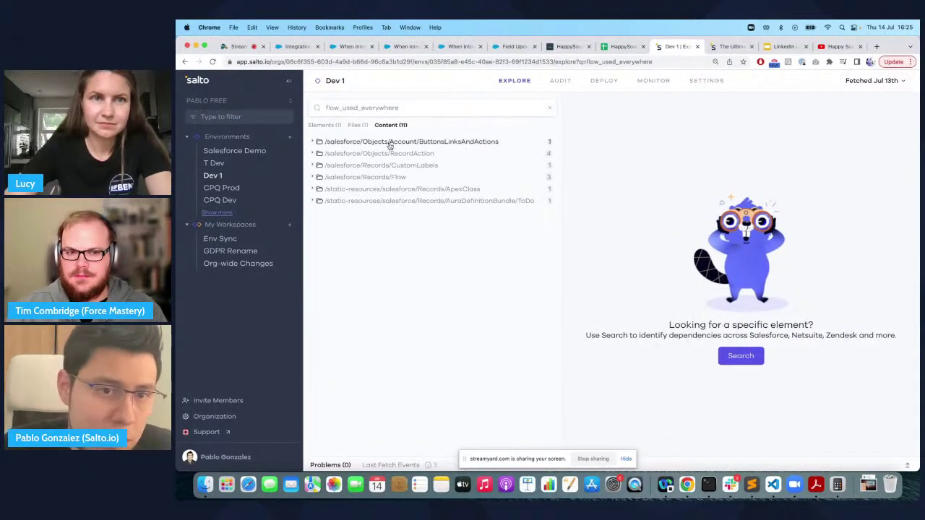
Step: Examine the content matches under /salesforce/Records/Flow for Awesome_Flow.nacl and Flow_used_everywhere.nacl, leaving only the Awesome_Flow.nacl match expanded
{"action": "left_click", "coordinate": [313, 178]}
{"action": "left_click", "coordinate": [322, 190]}
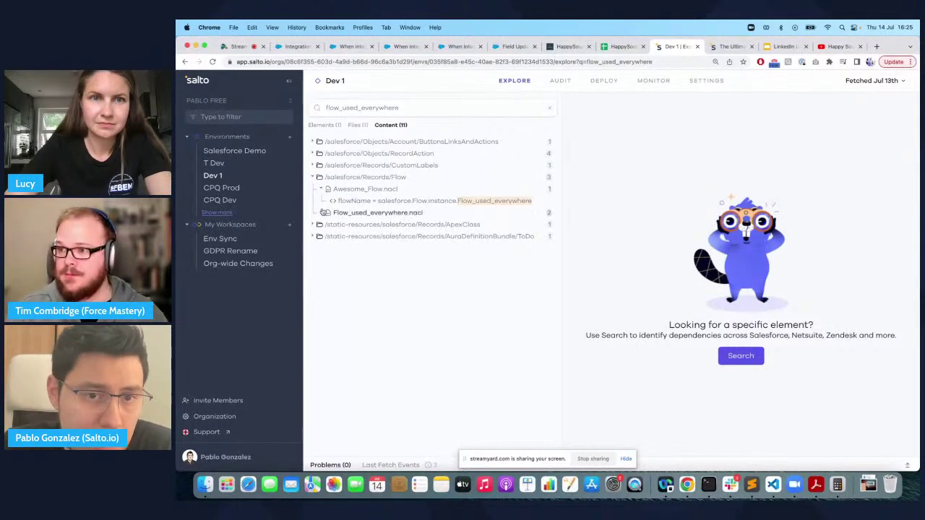
{"action": "left_click", "coordinate": [323, 213]}
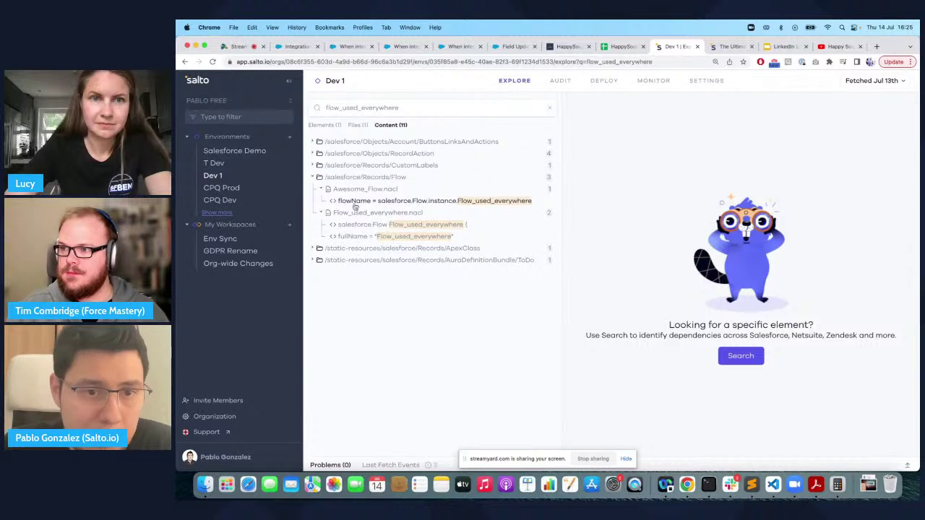
{"action": "left_click", "coordinate": [323, 213]}
Step: Open the Apex class ClassUsingFlow.cls and the Aura file ToDoController.js at their Flow_used_everywhere references
{"action": "left_click", "coordinate": [321, 224]}
{"action": "left_click", "coordinate": [338, 238]}
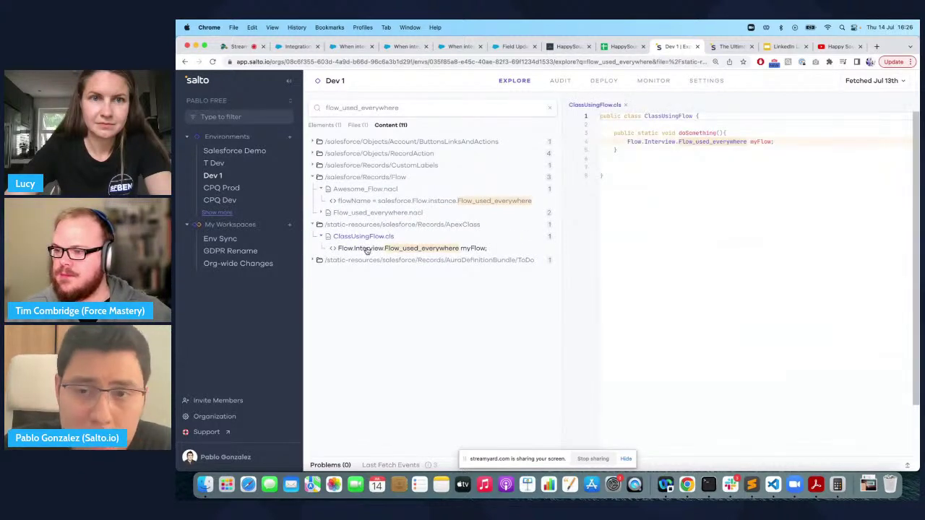
{"action": "left_click", "coordinate": [312, 260]}
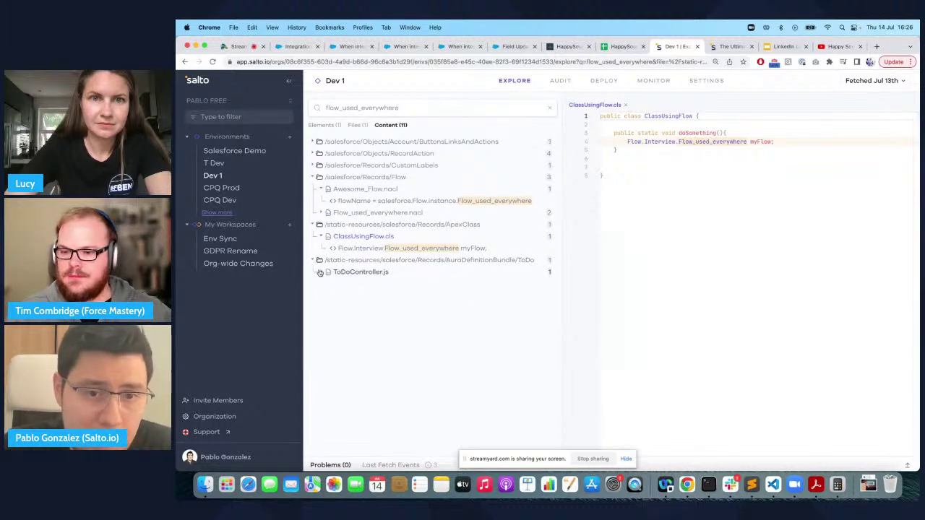
{"action": "left_click", "coordinate": [354, 272]}
{"action": "left_click", "coordinate": [358, 284]}
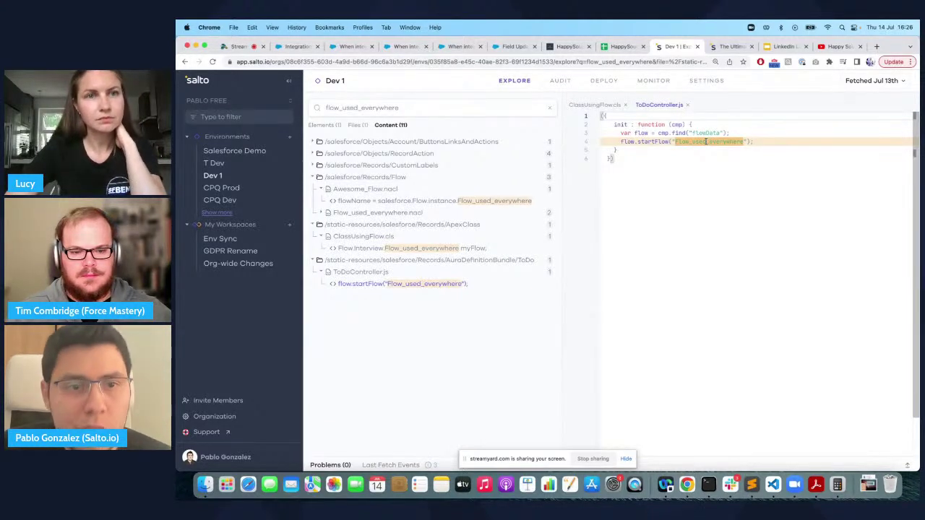
Step: Close ToDoController.js and ClassUsingFlow.cls, return to the element results and clear the search
{"action": "left_click", "coordinate": [688, 105]}
{"action": "left_click", "coordinate": [625, 105]}
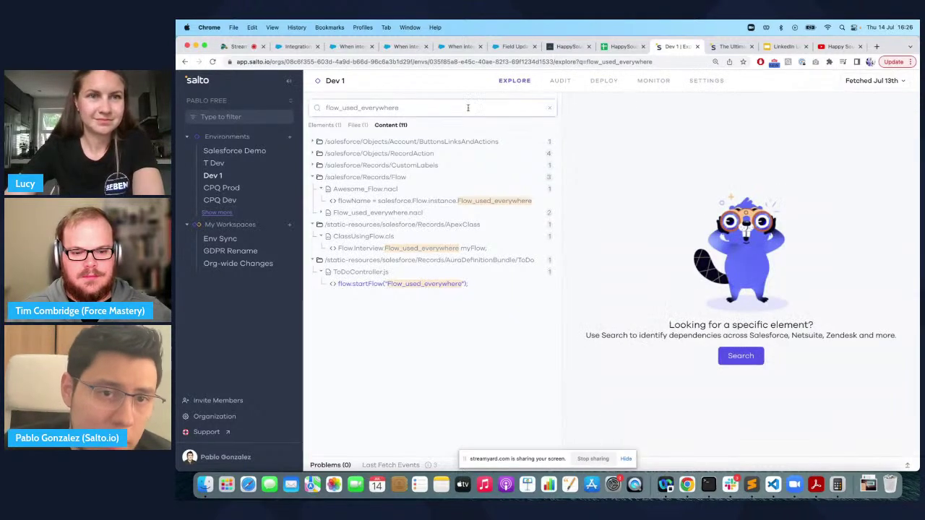
{"action": "left_click", "coordinate": [327, 125]}
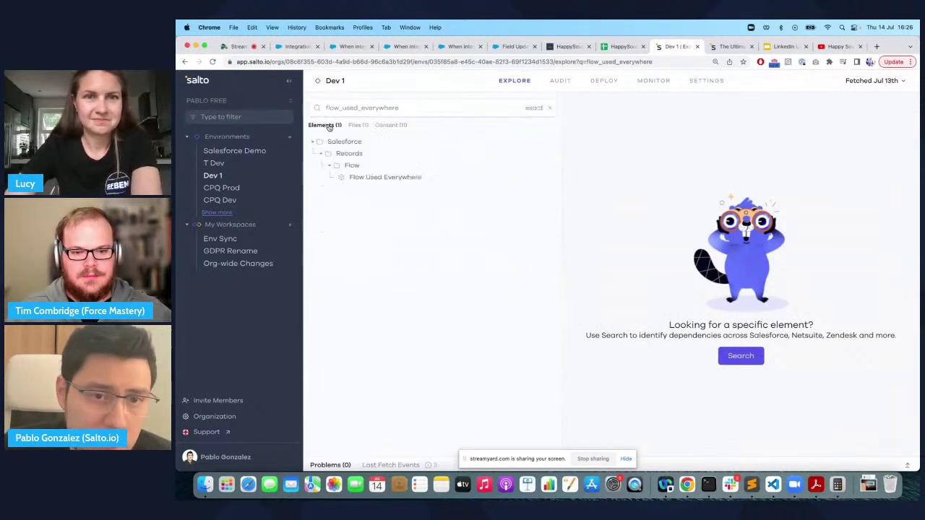
{"action": "left_click", "coordinate": [549, 107]}
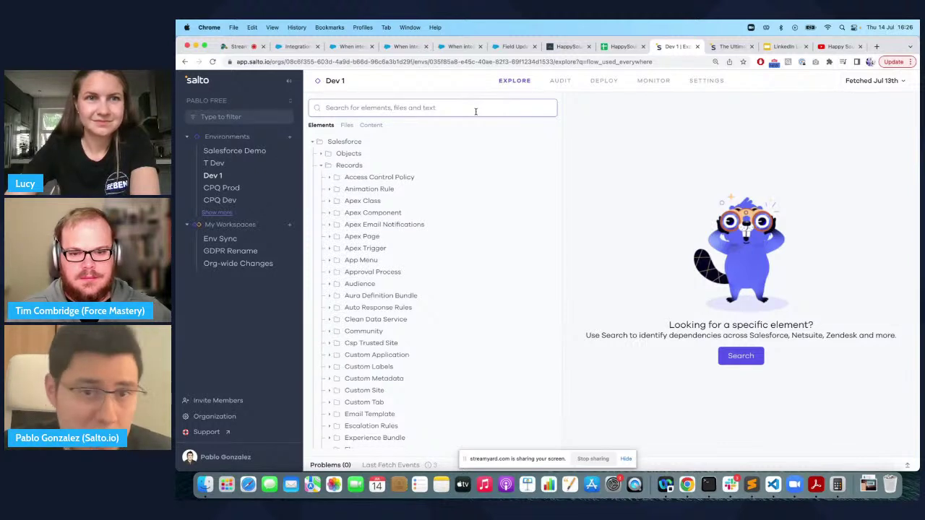
Step: Switch to the Migrate to Flow presentation in Google Slides, start the slideshow and advance to the Q & A slide
{"action": "left_click", "coordinate": [784, 46]}
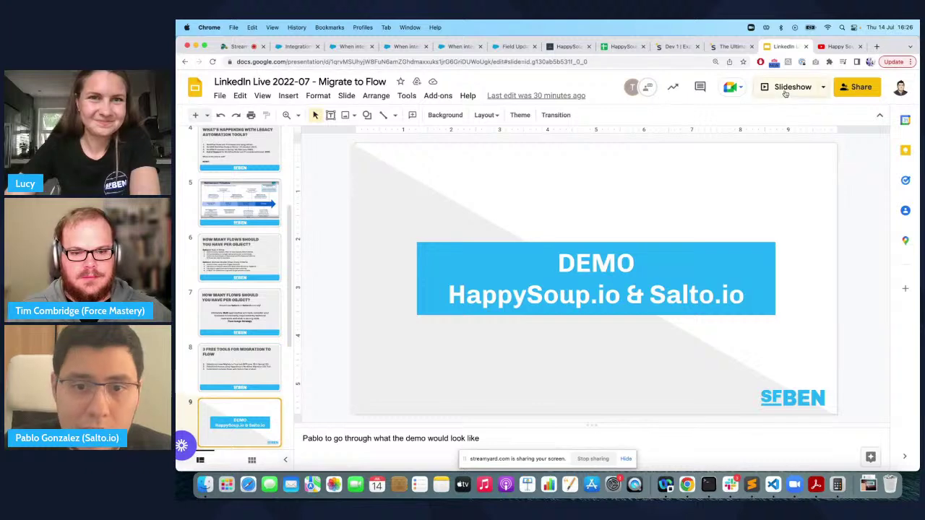
{"action": "left_click", "coordinate": [786, 88]}
{"action": "key", "text": "Right"}
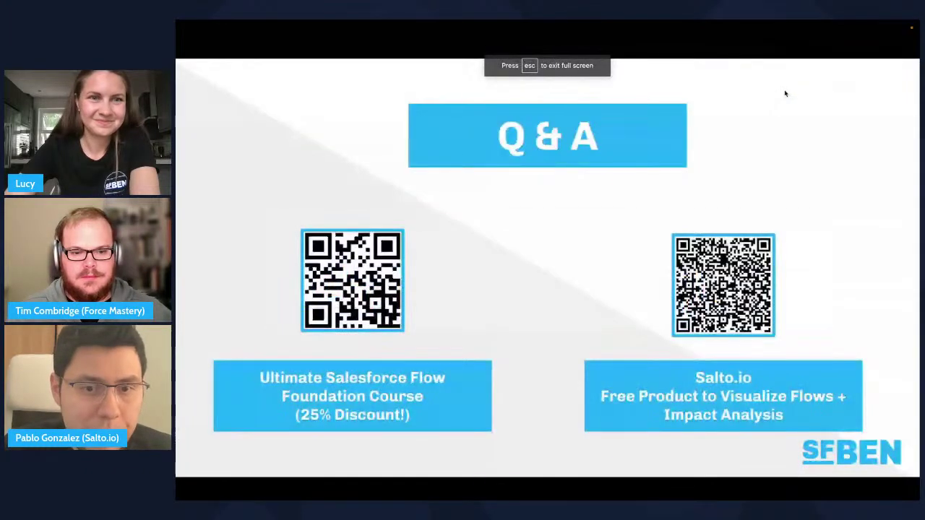